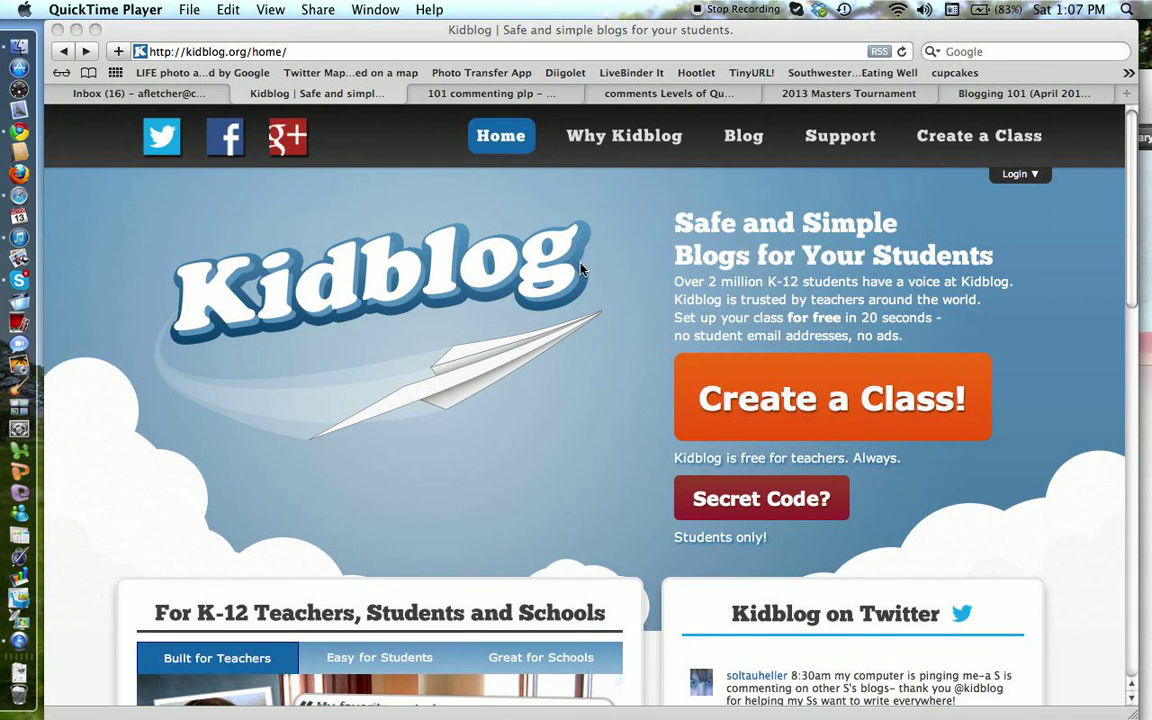
Step: Search Kidblog's class lookup for 7thgradesocialstudies to reveal its First Hour class link
left_click(1015, 177)
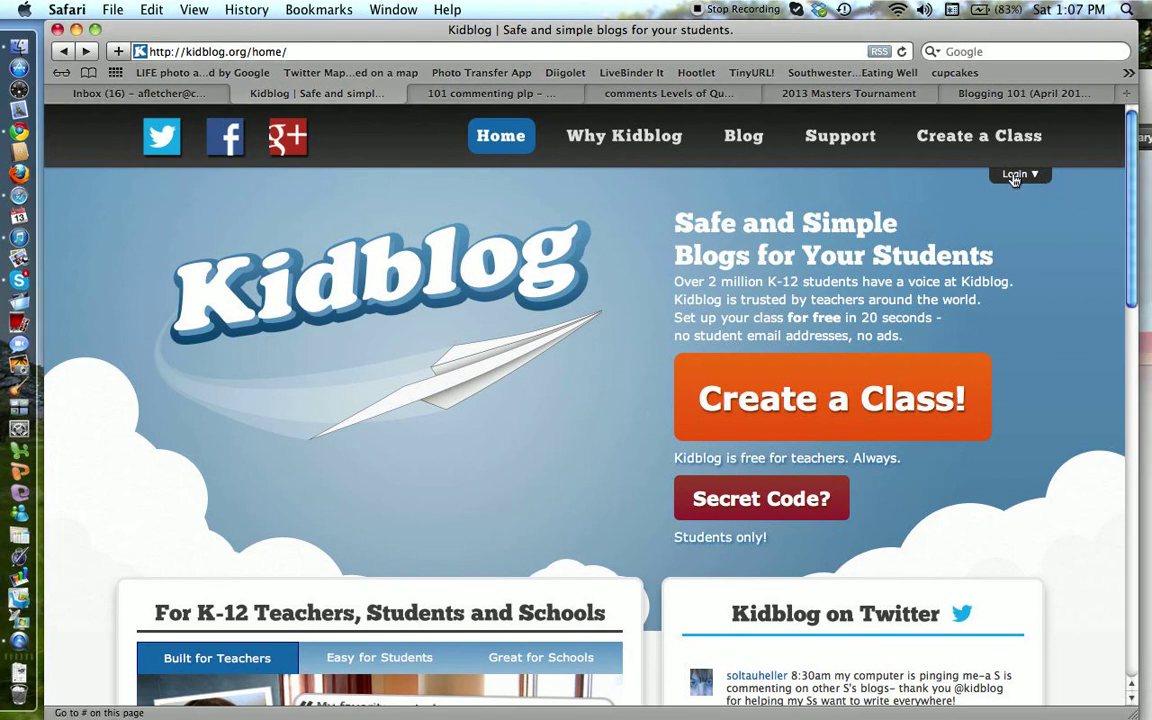
left_click(1015, 177)
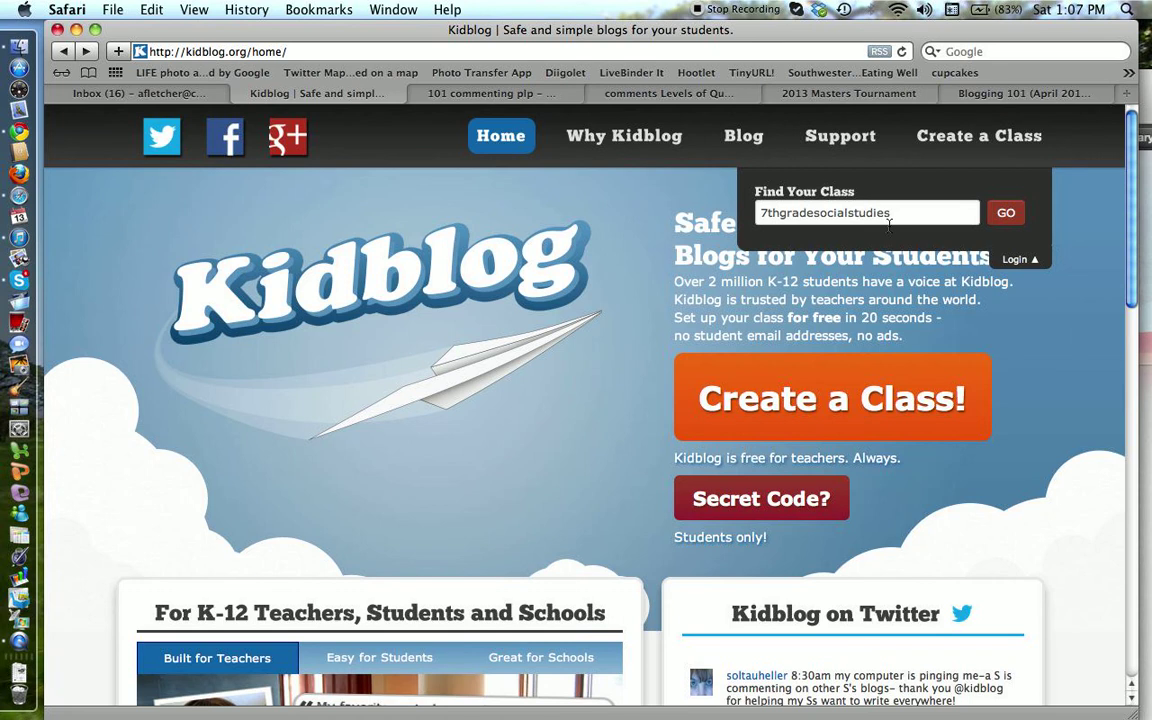
left_click(1006, 215)
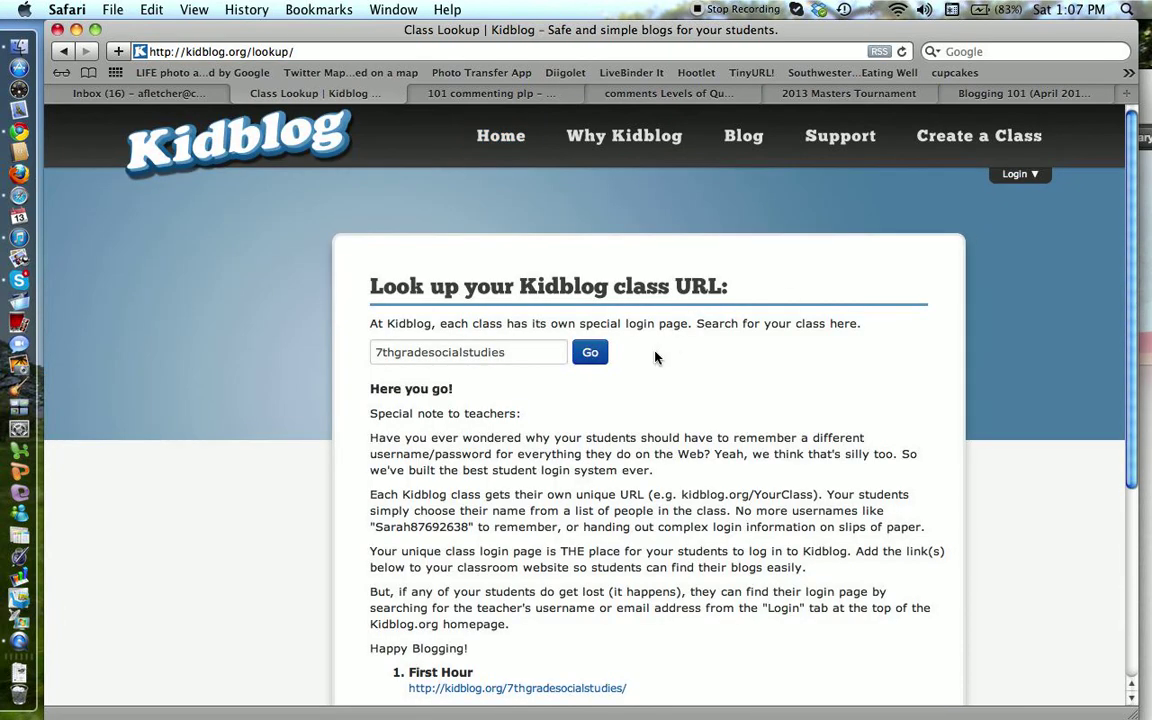
scroll(655, 355, "down", 5)
scroll(657, 356, "down", 1)
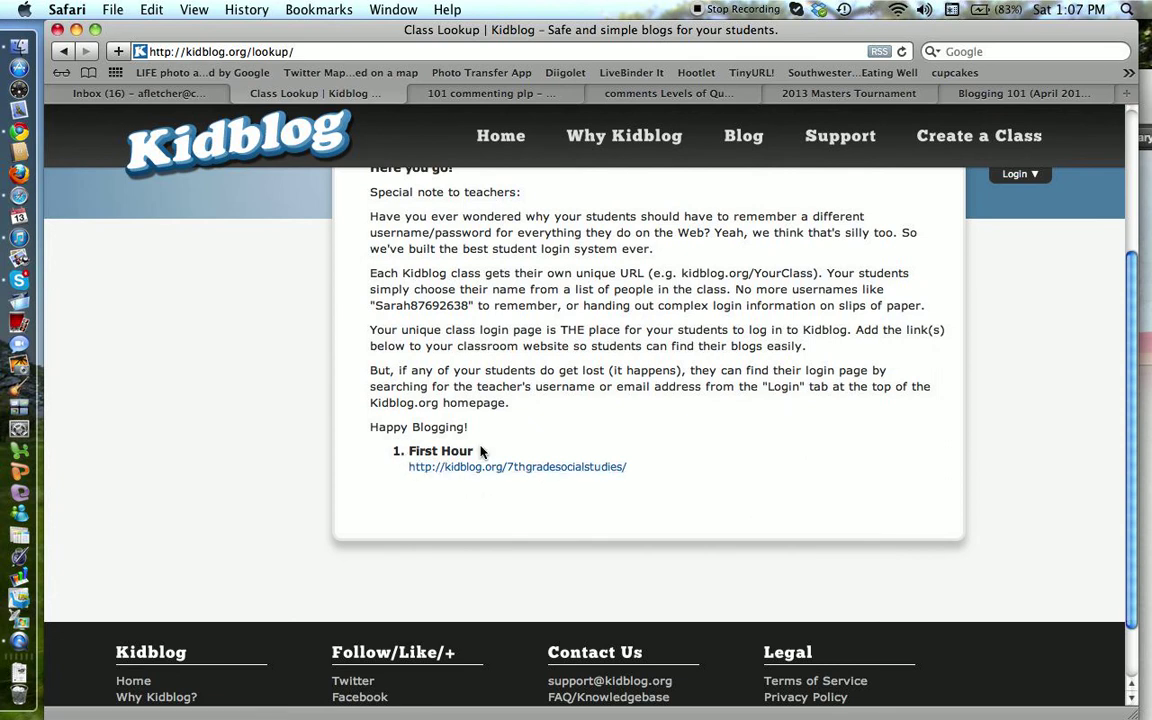
left_click(556, 467)
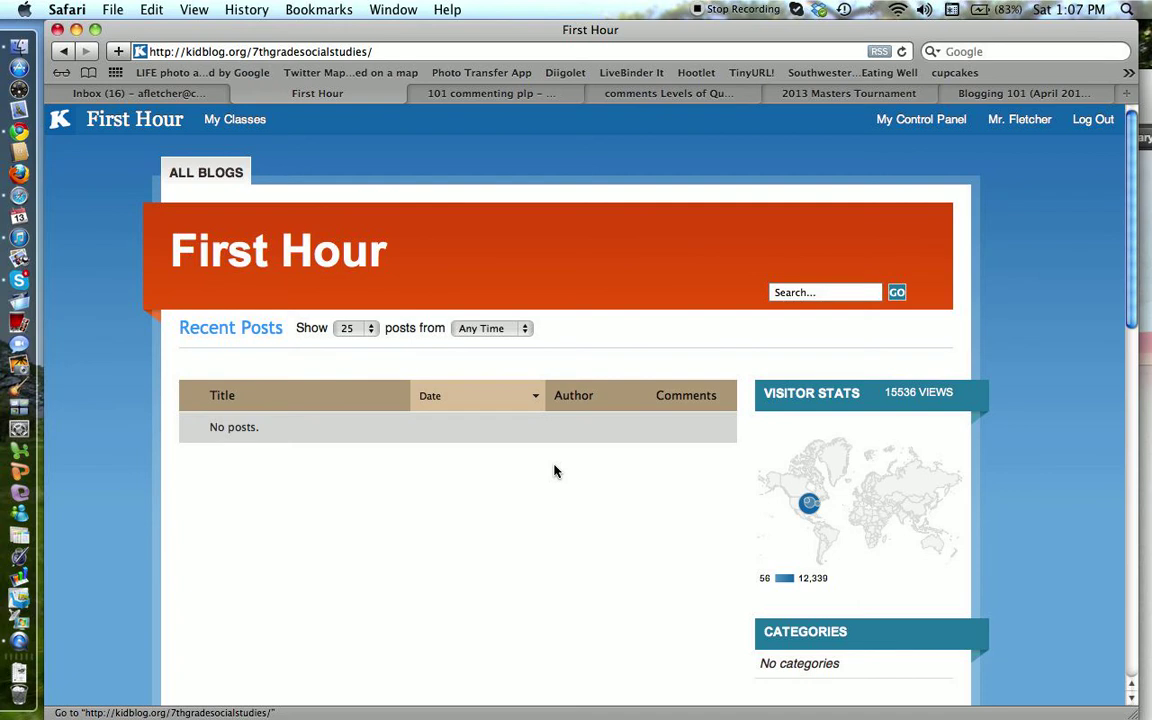
left_click(65, 52)
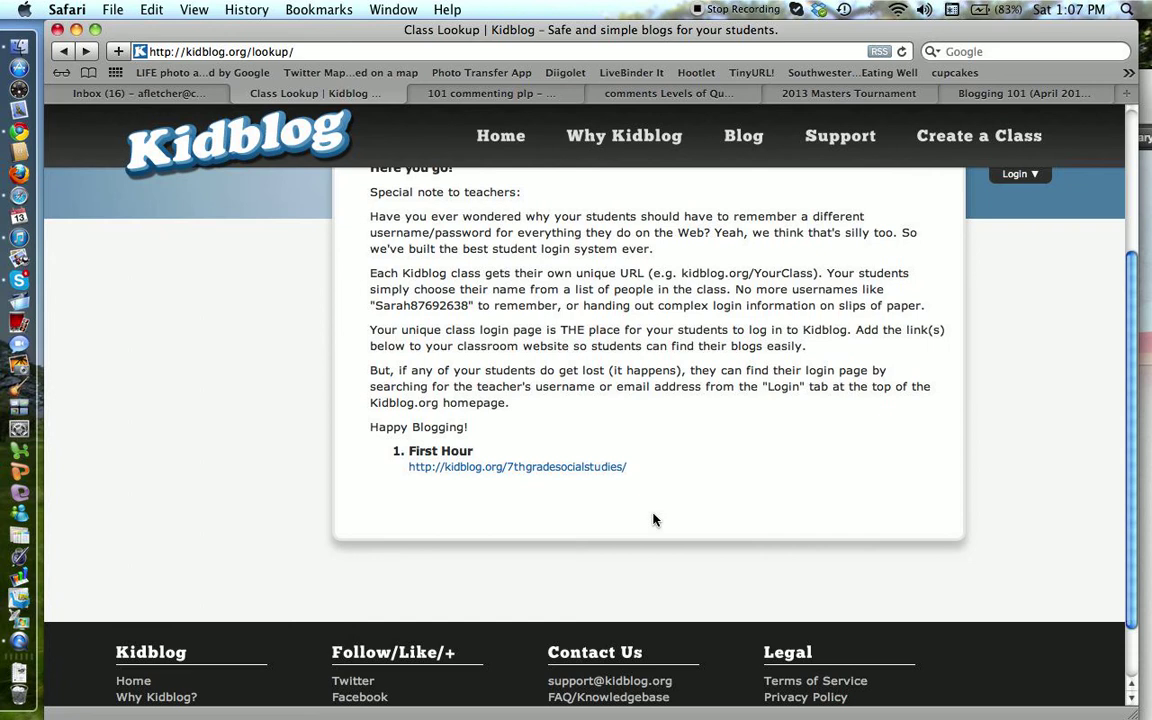
scroll(653, 520, "up", 1)
scroll(653, 520, "up", 5)
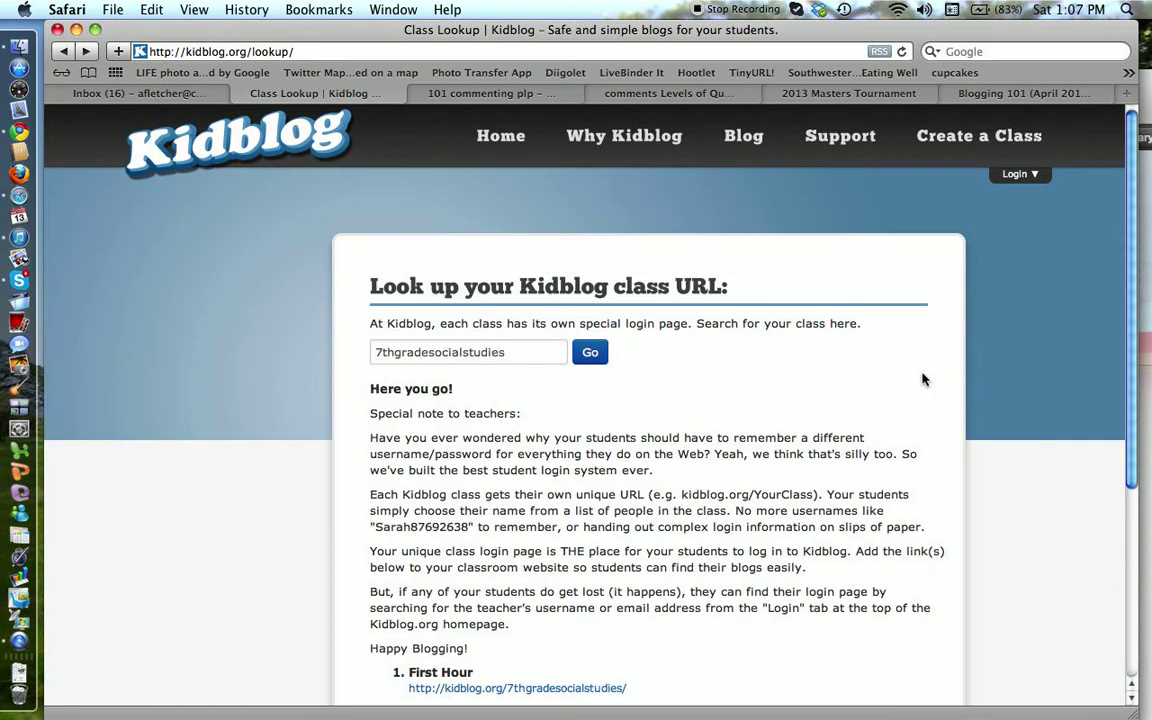
Step: Search the class lookup by the teacher's e-mail address to list the 7th grade social studies class
left_click(1019, 176)
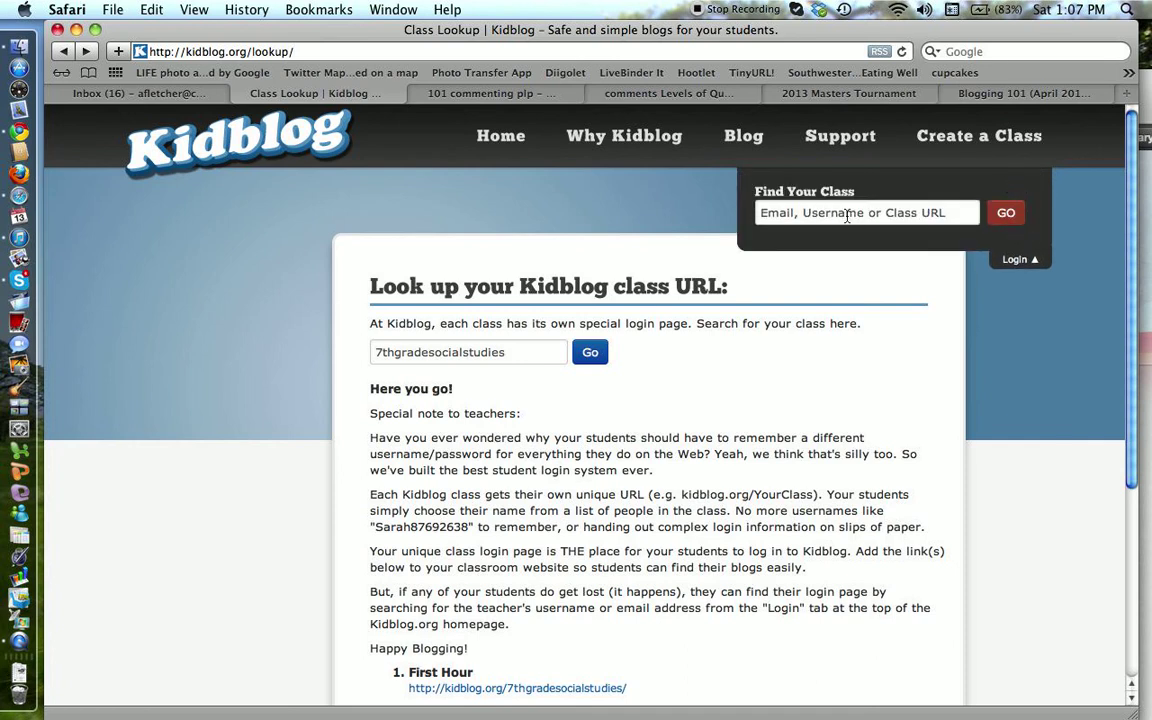
left_click(847, 215)
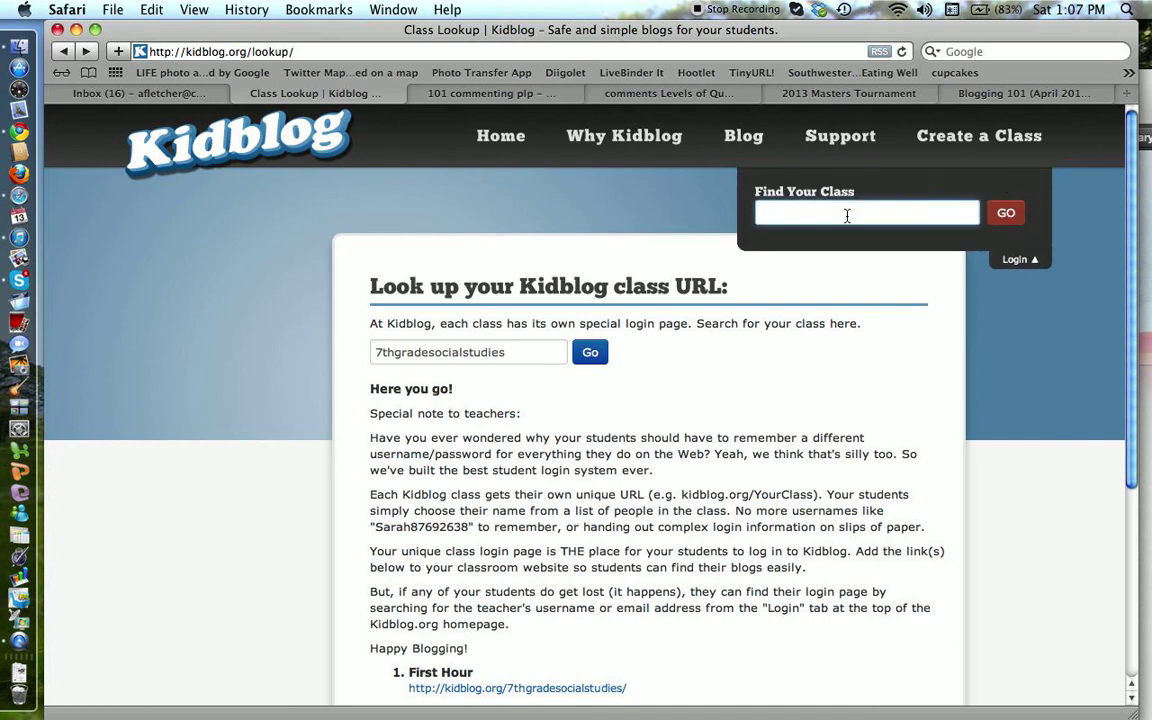
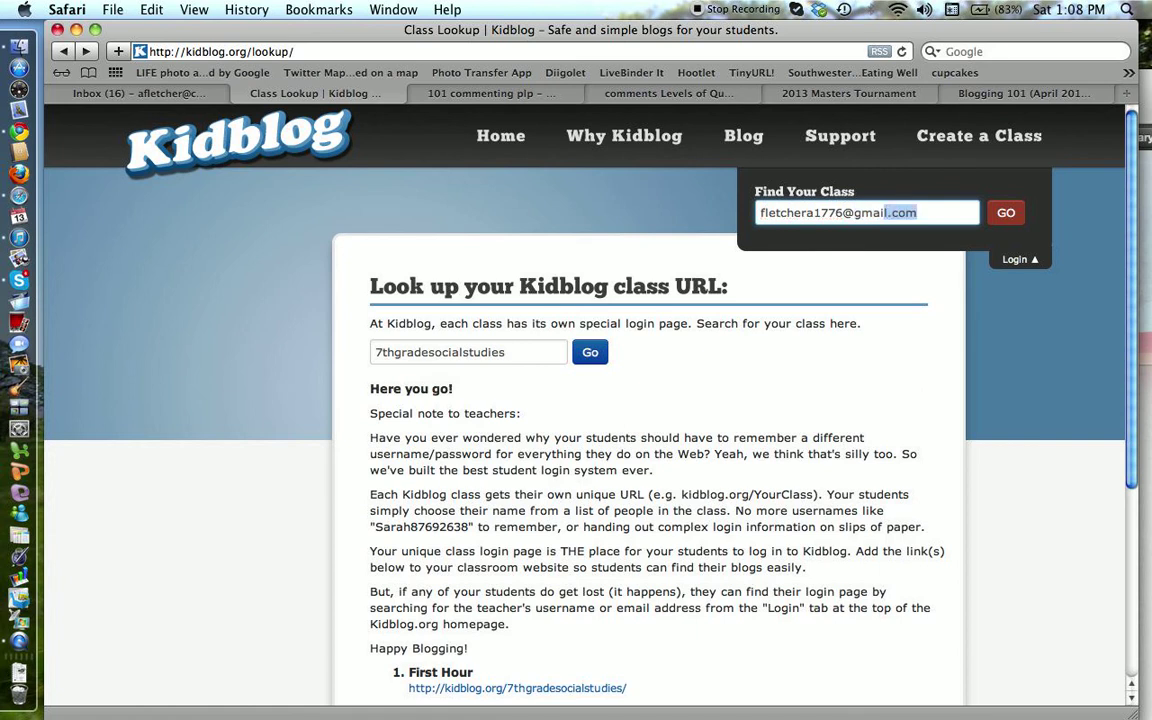
key("Return")
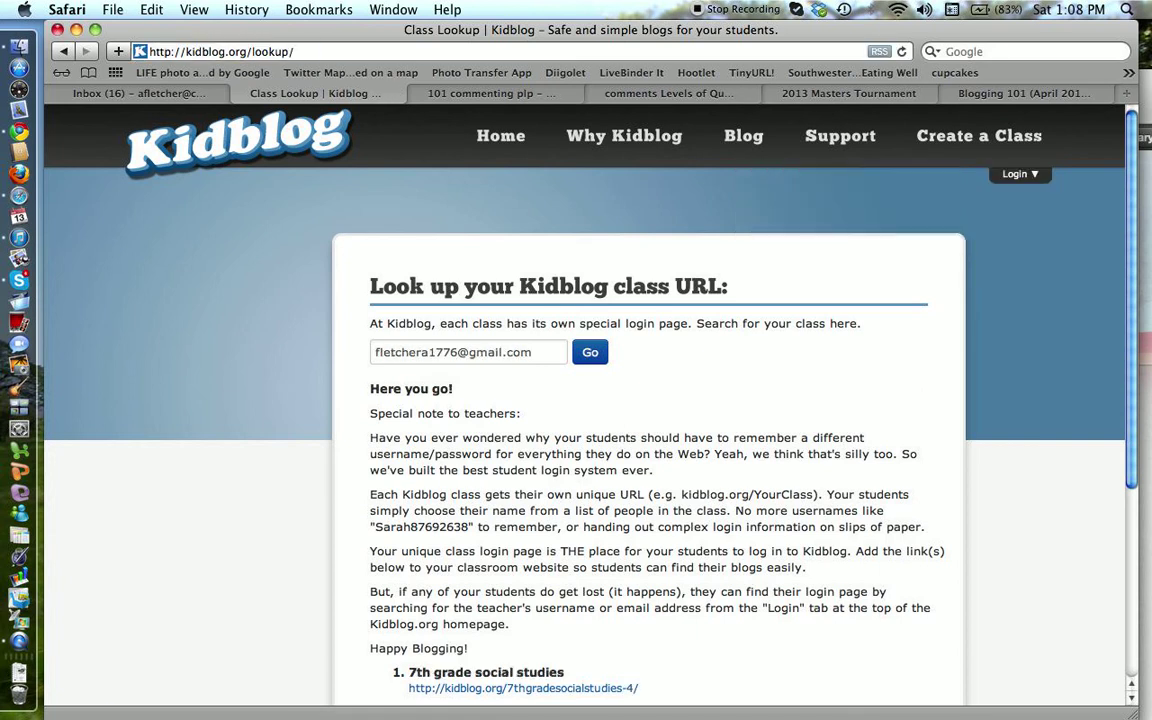
scroll(607, 285, "down", 3)
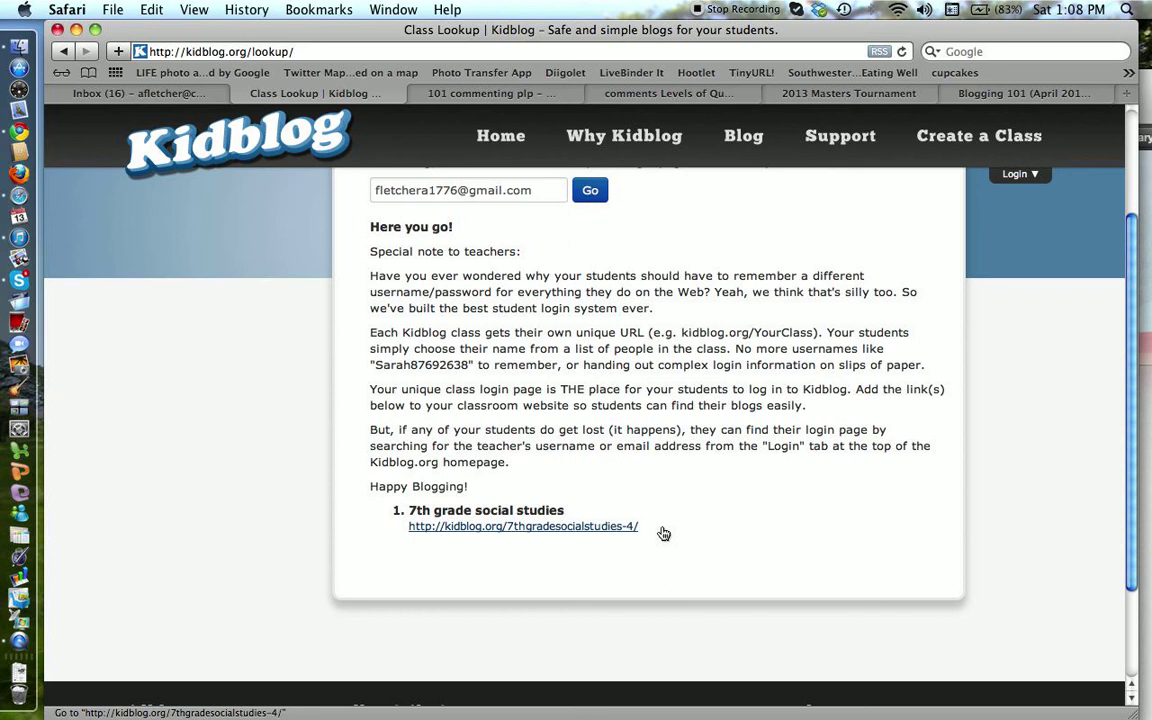
Step: Open the 7th grade social studies class, then the teacher's own blog from the Blog Directory
left_click(579, 535)
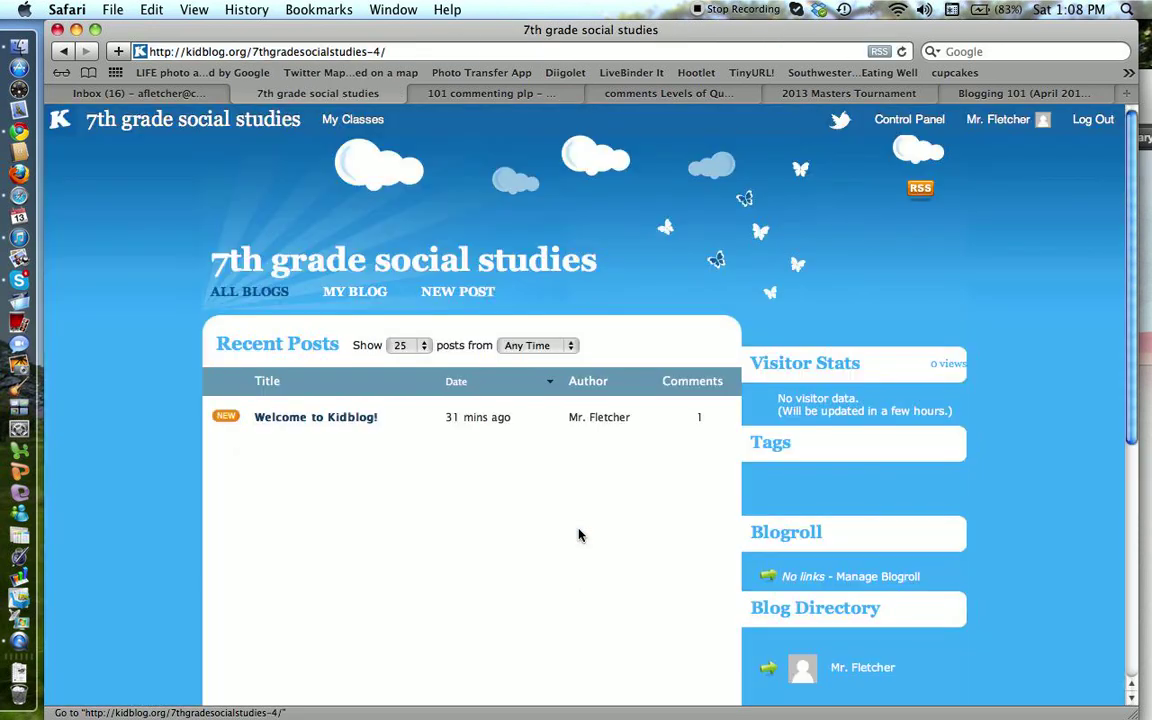
scroll(579, 535, "down", 5)
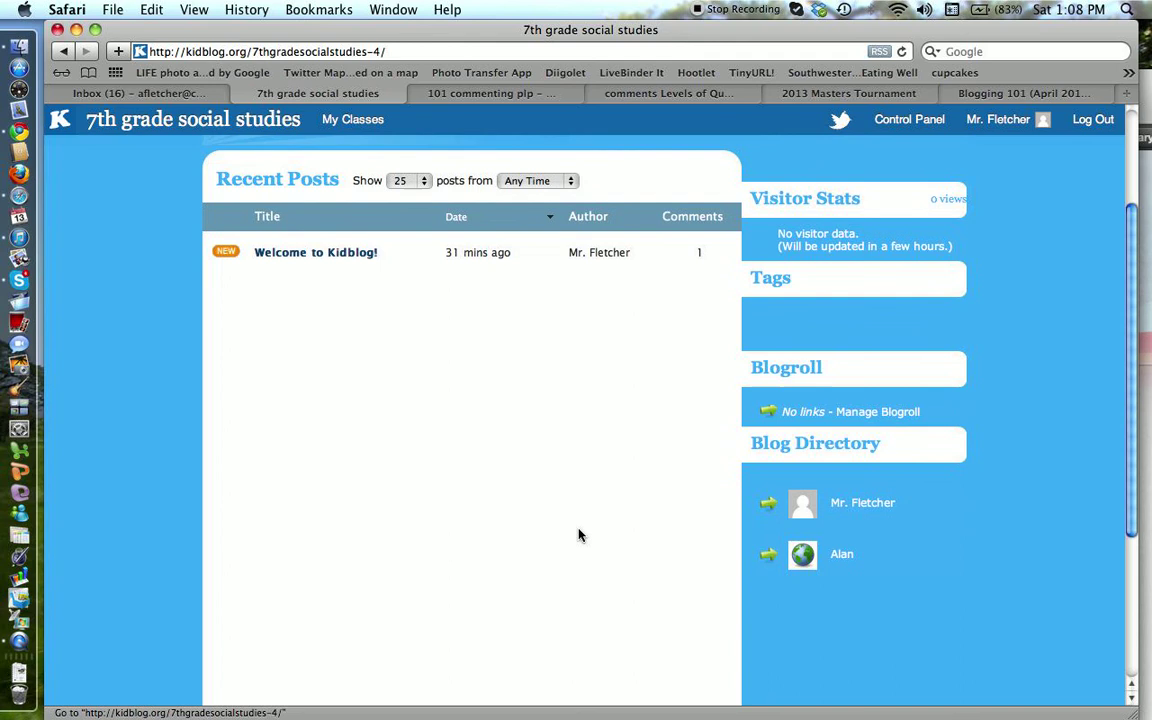
scroll(579, 535, "up", 5)
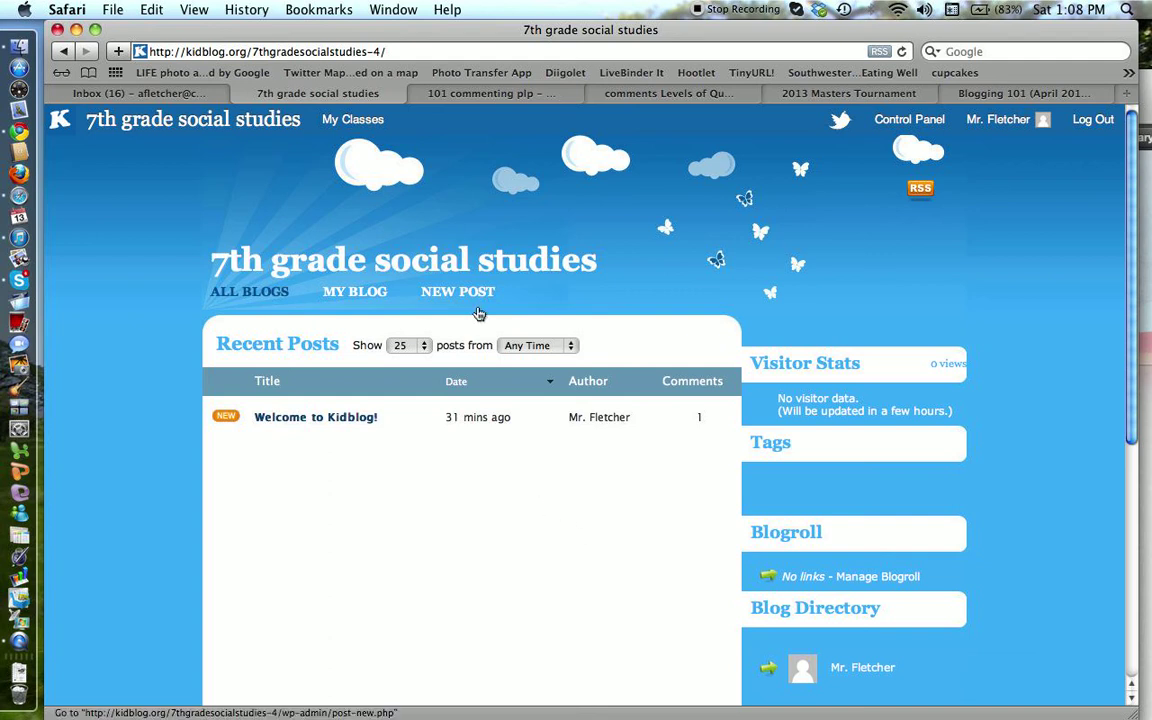
left_click(866, 670)
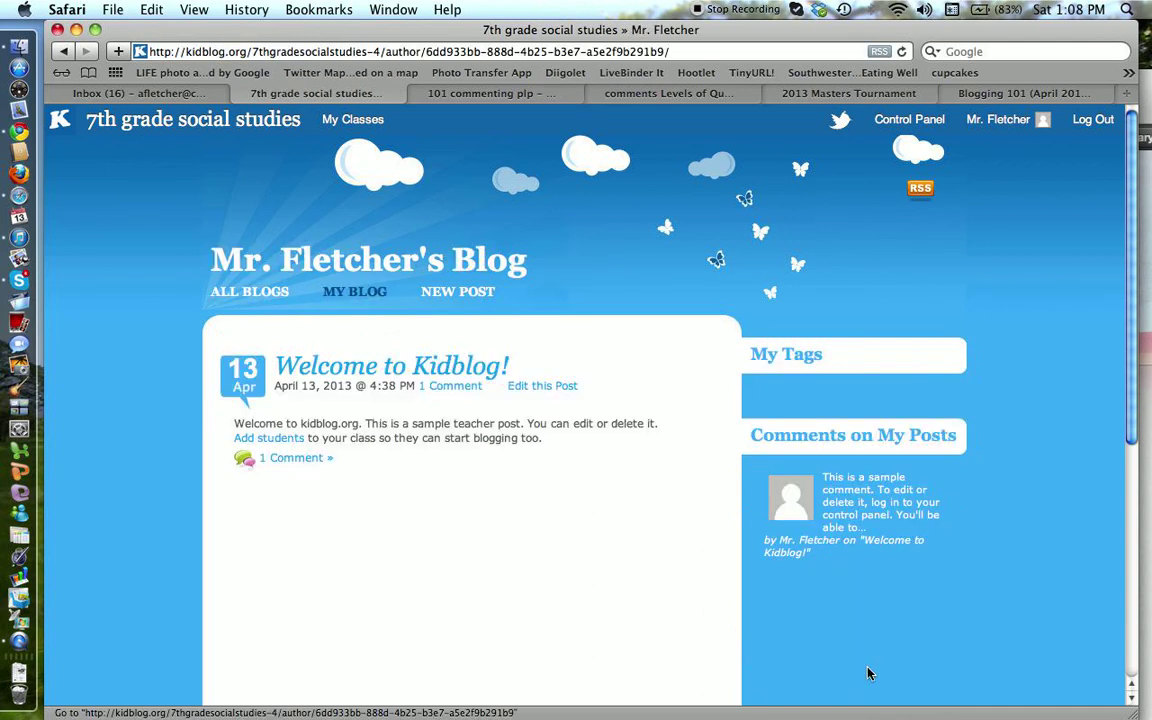
Step: Start a new post titled 'First Assignment'
left_click(468, 293)
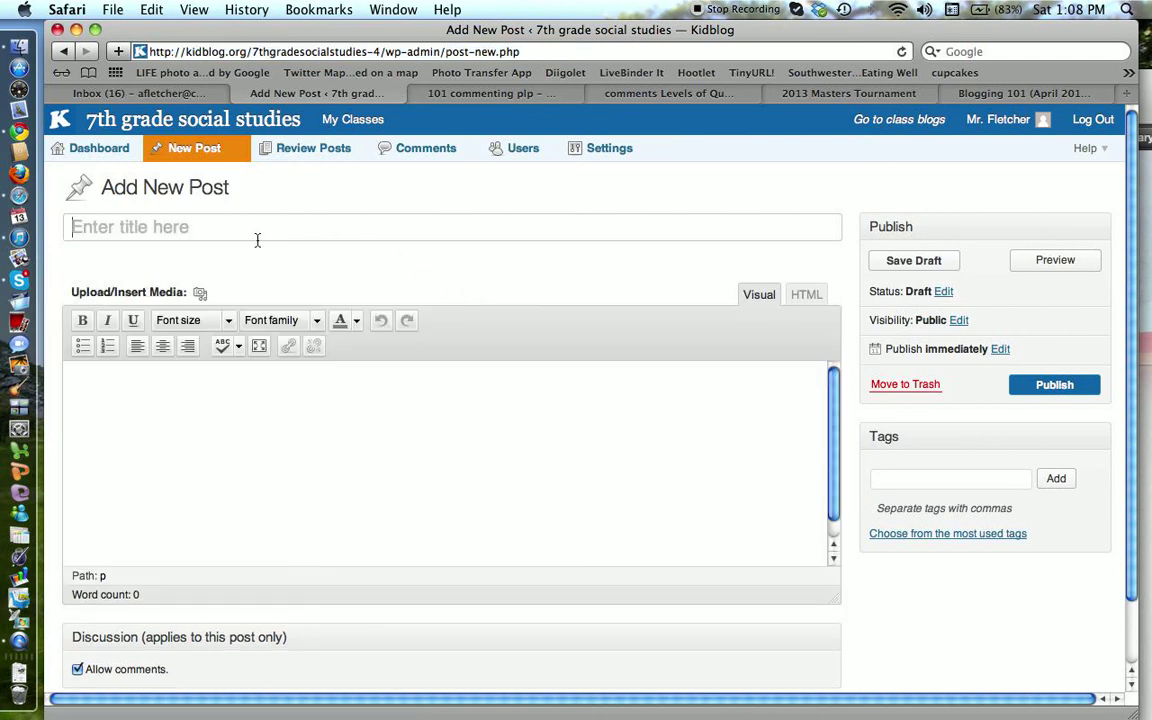
left_click(257, 240)
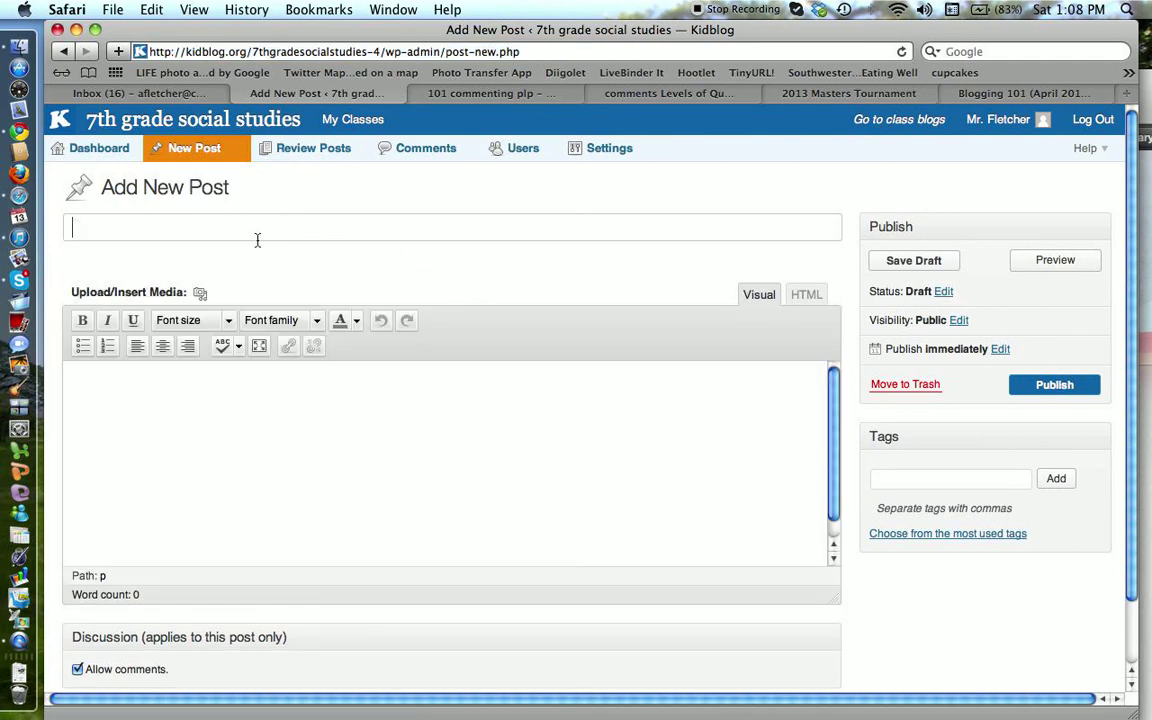
type("First Assignmen")
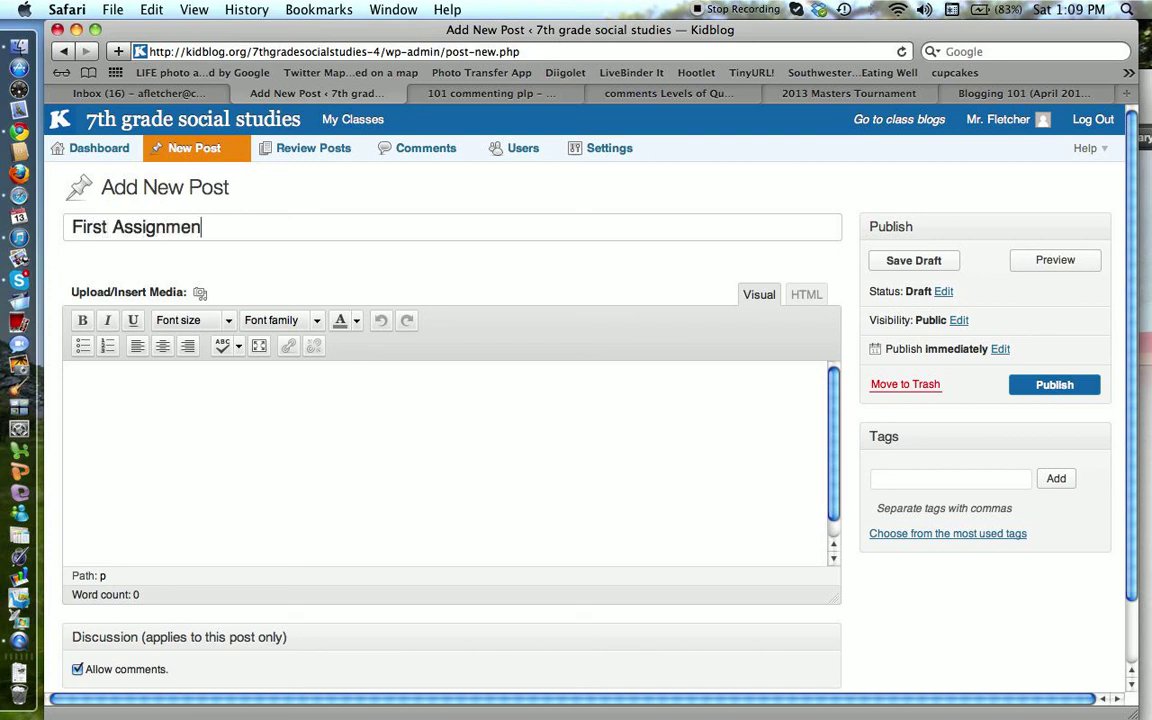
type("t")
Step: Write 'Hello,' and, on a new line, 'For your first post please tell the other students 3 things you like.'
left_click(163, 392)
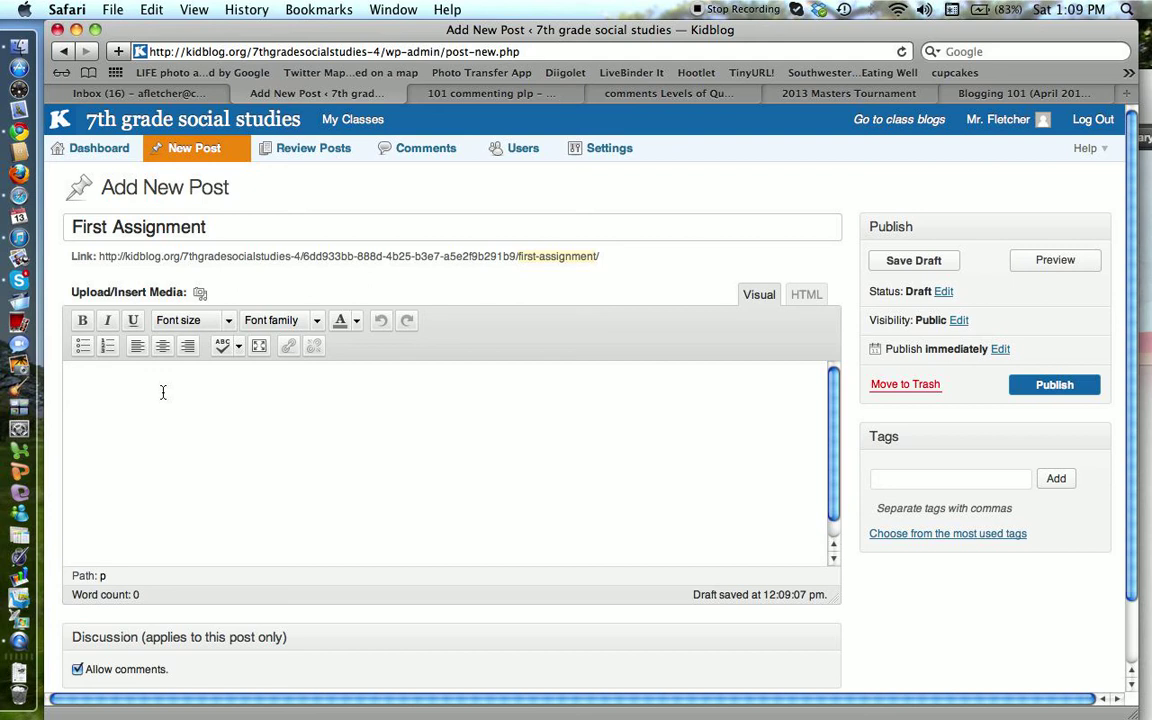
type("Hello,")
key("Return")
type("For your ")
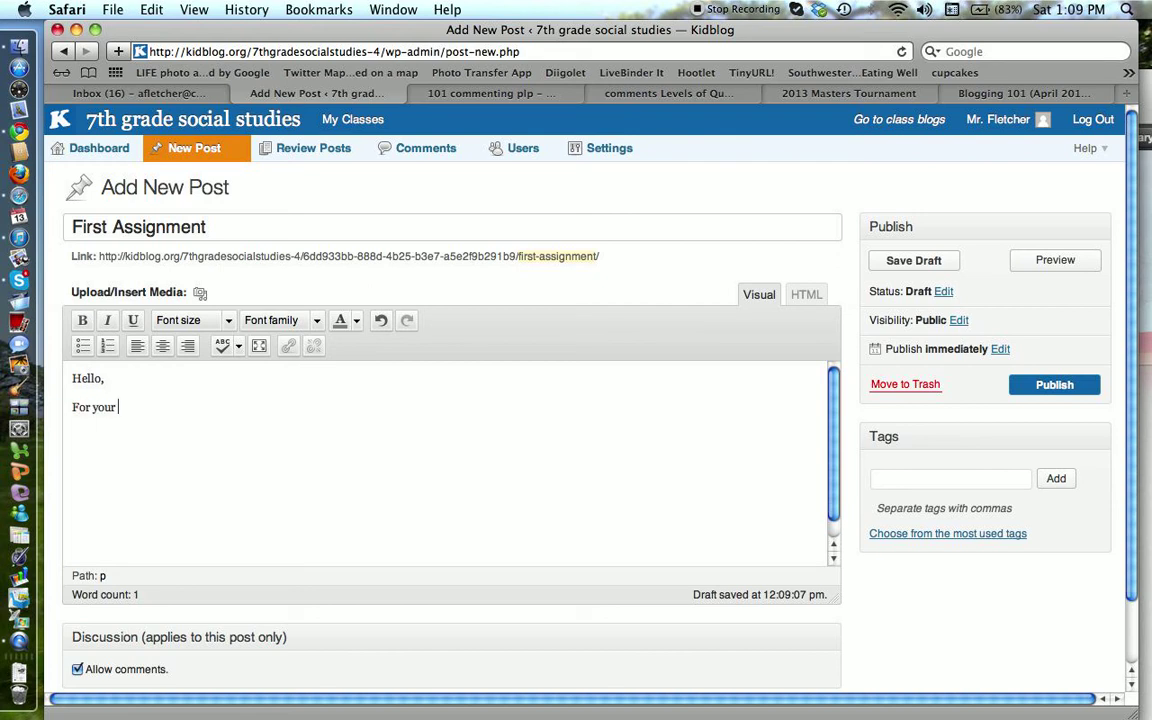
type("first post please tell th")
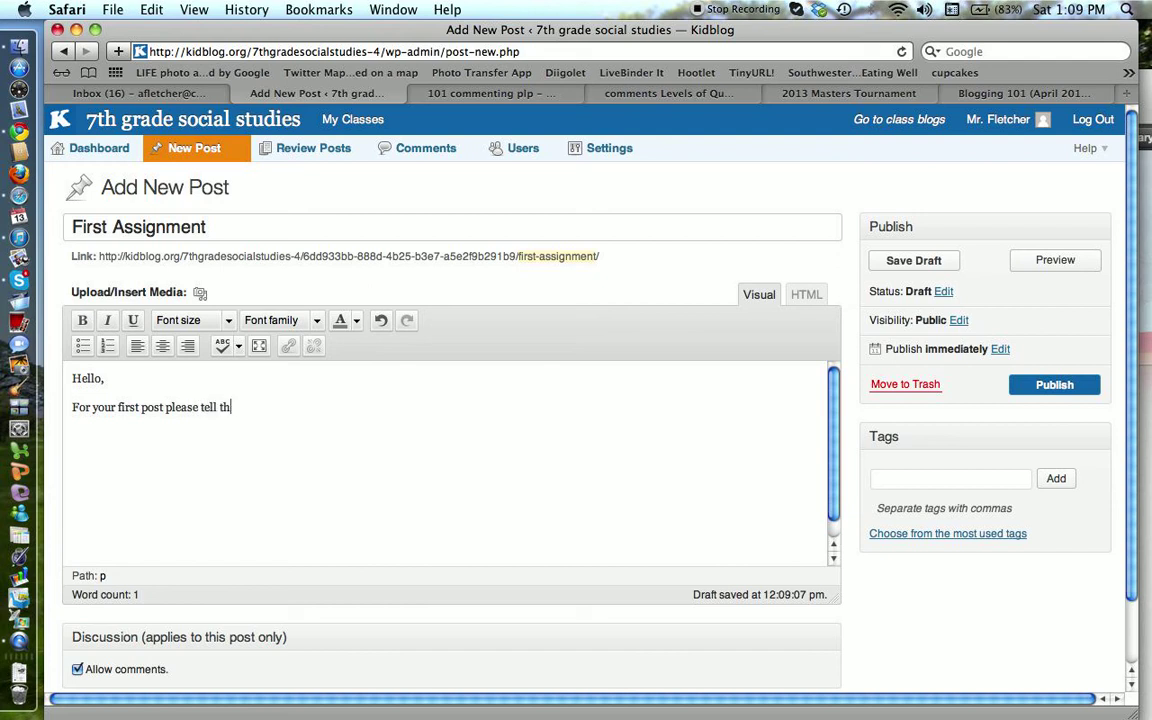
type("e other students 3 things you ")
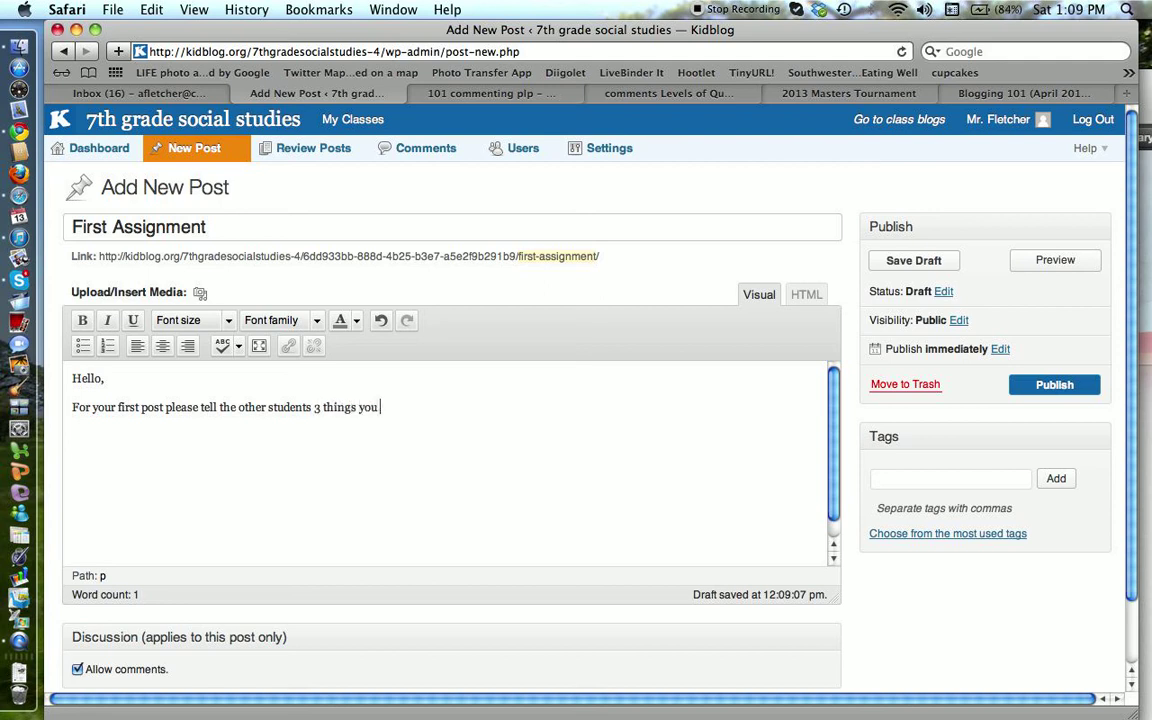
type("like.")
Step: Format the assignment sentence as black Comic Sans MS text at size 5 (18pt)
left_click_drag(414, 406, 73, 412)
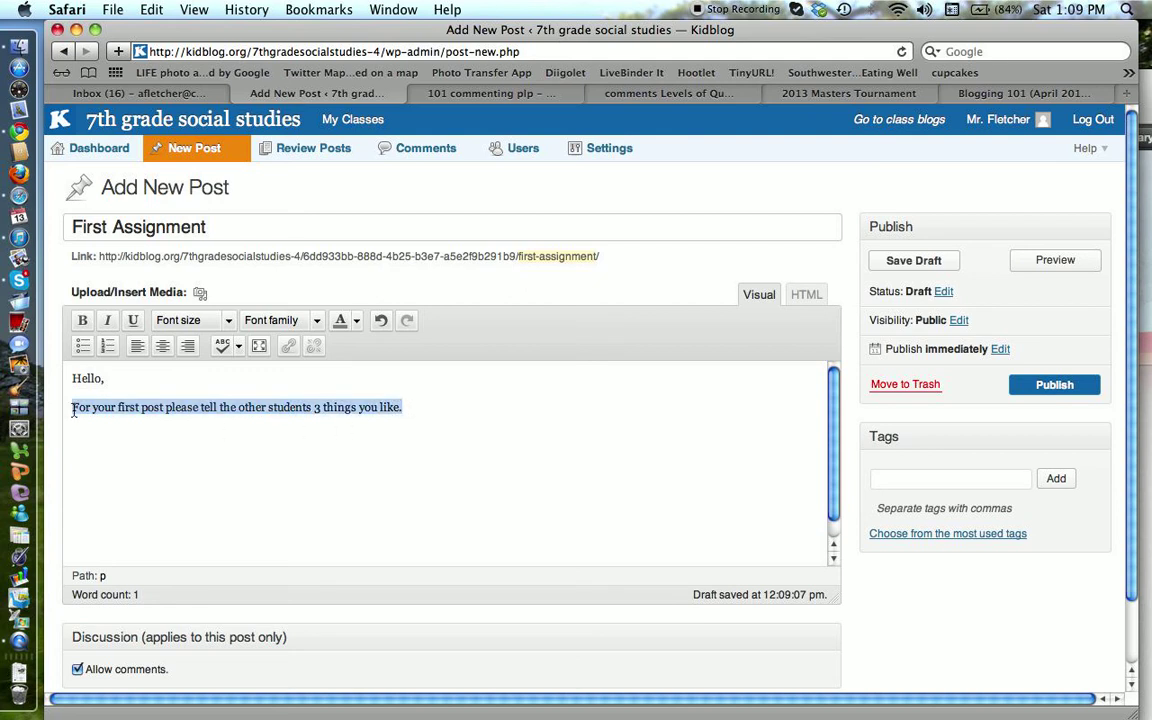
left_click(355, 324)
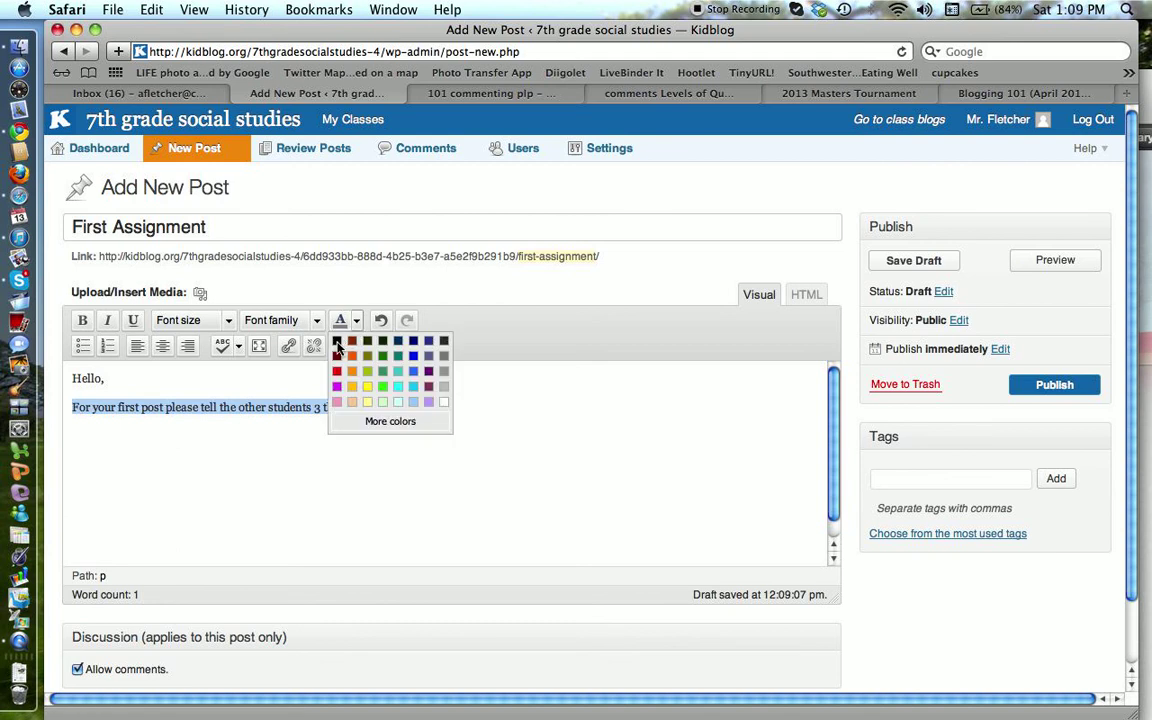
left_click(337, 343)
left_click(316, 321)
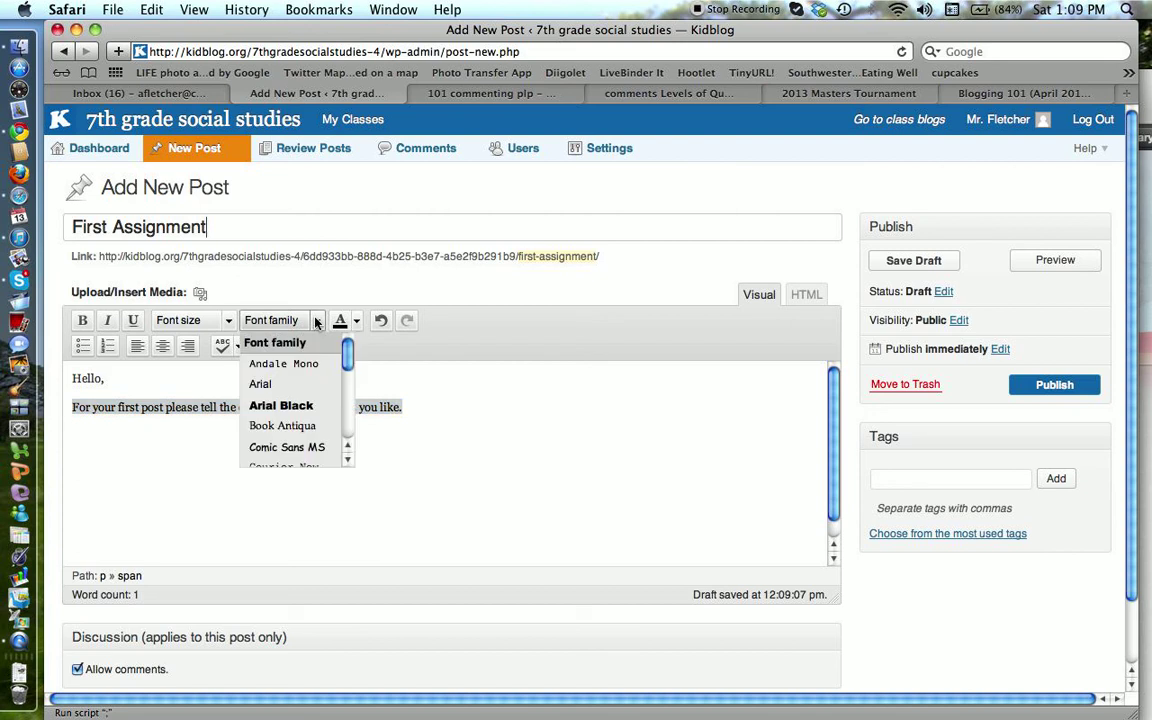
scroll(270, 400, "down", 2)
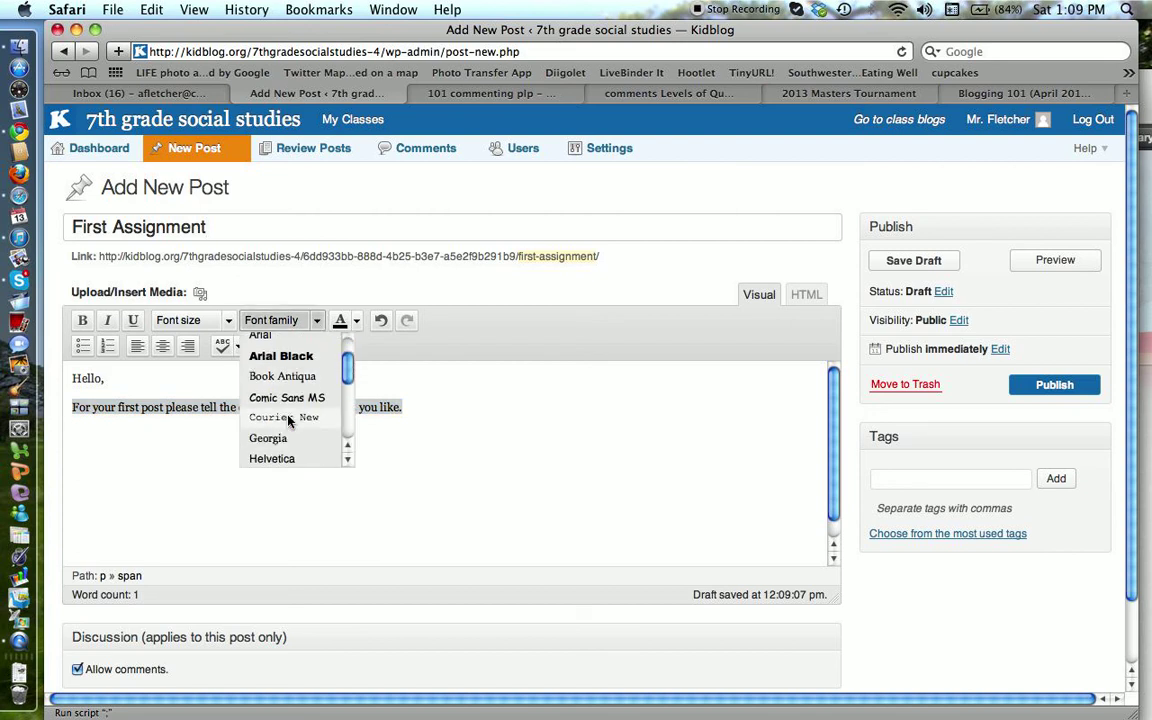
scroll(270, 400, "up", 1)
left_click(288, 420)
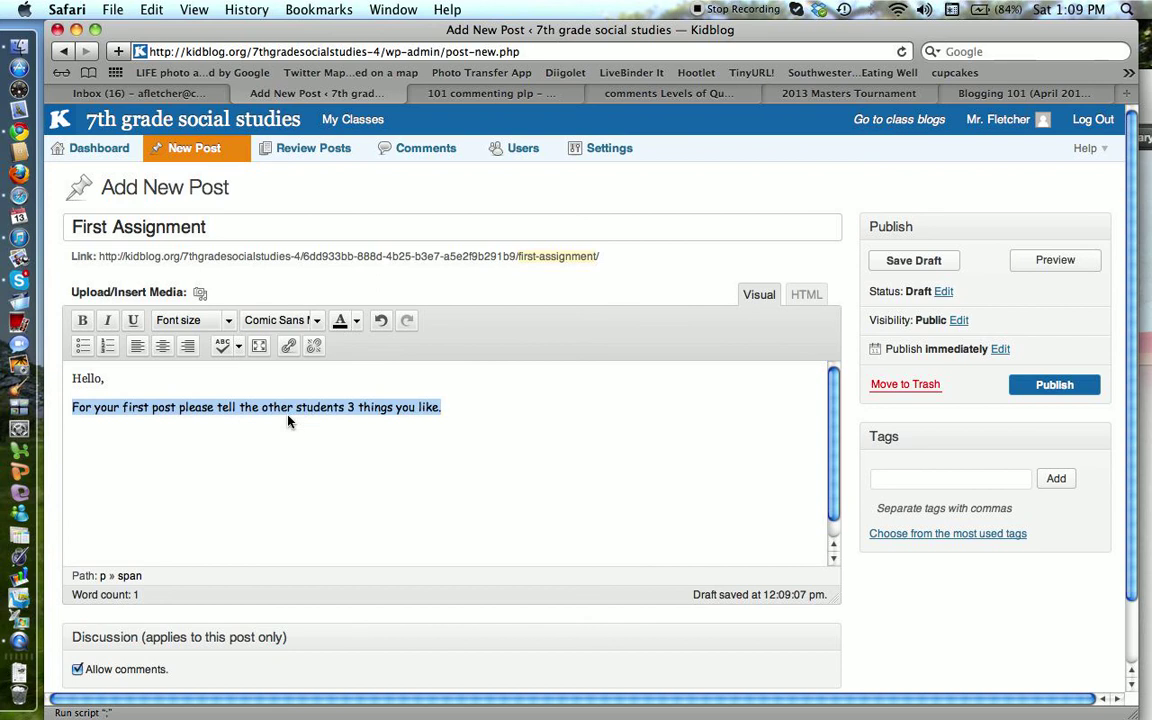
left_click(229, 321)
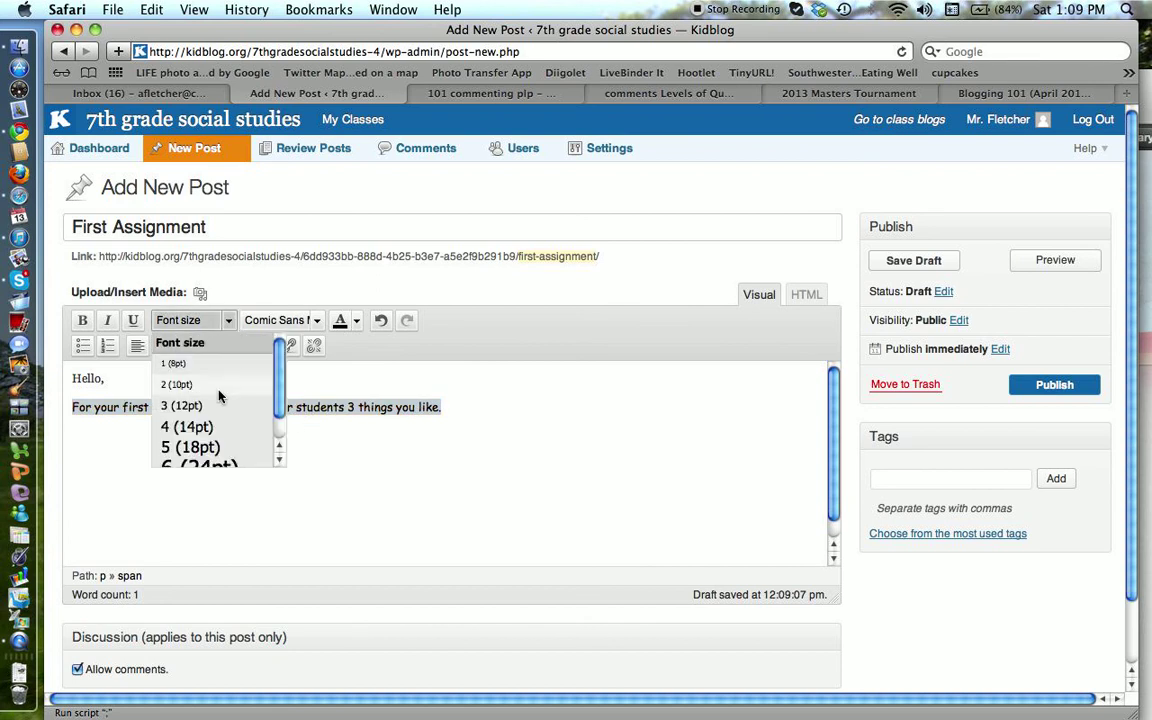
left_click(209, 450)
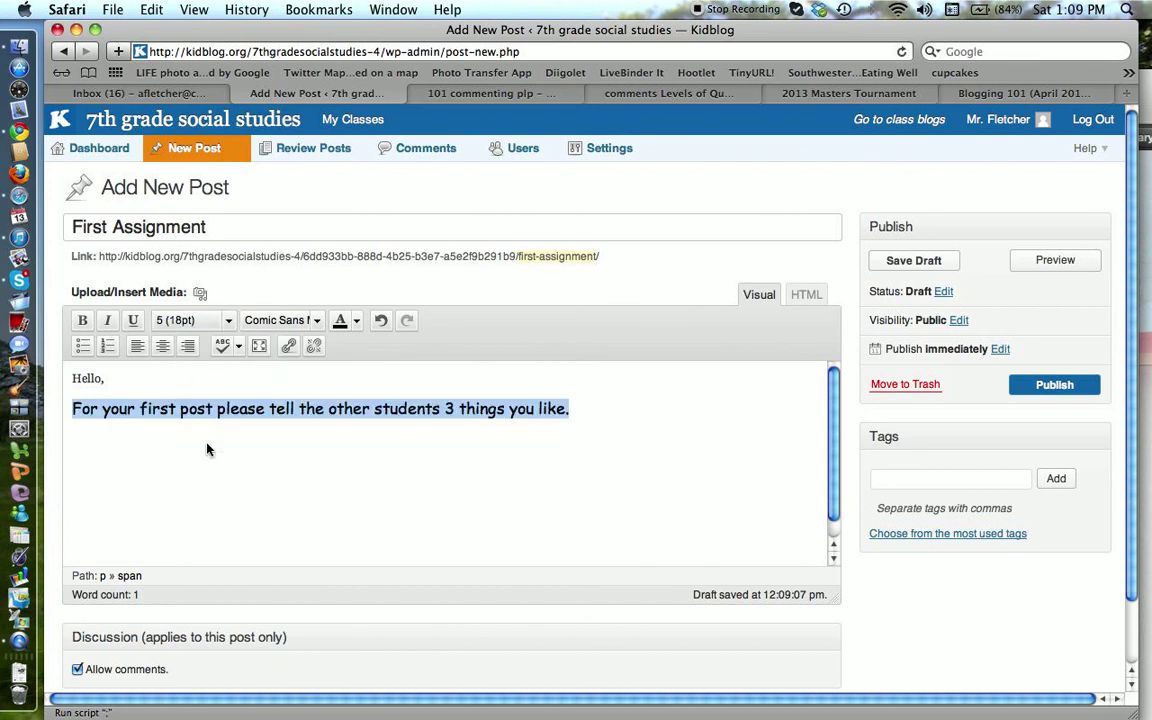
left_click(316, 453)
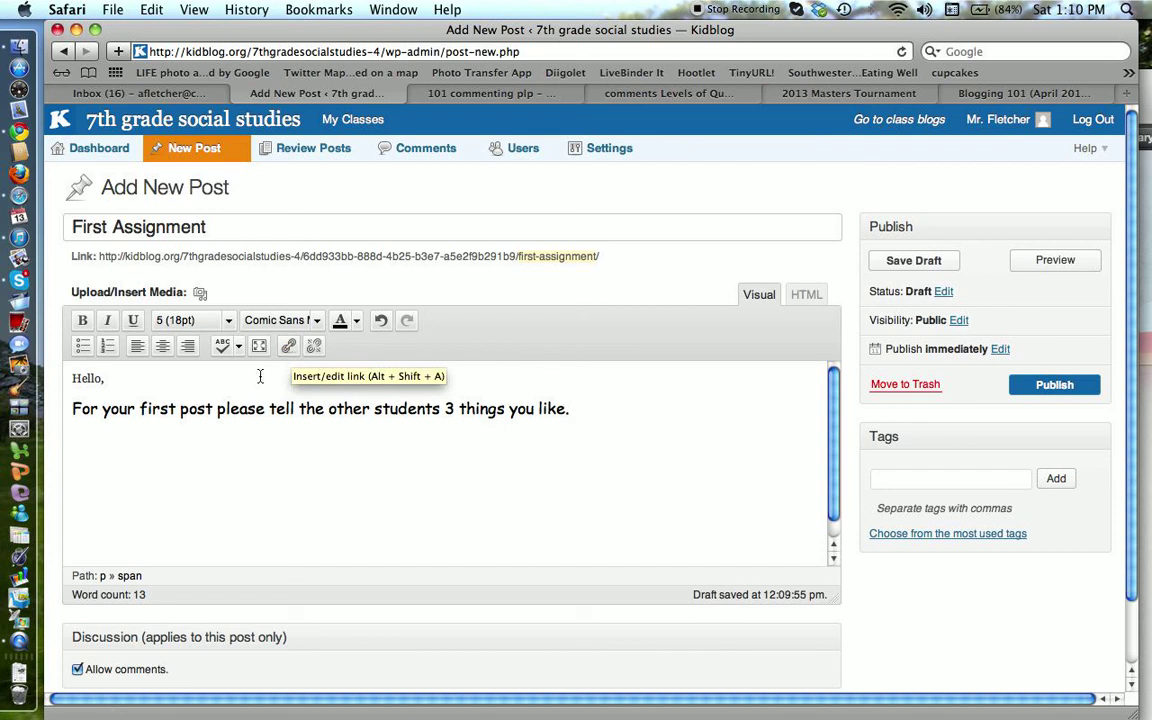
Step: Dismiss the media window and switch to HTML view, showing the sentence's black Comic Sans large span
left_click(199, 295)
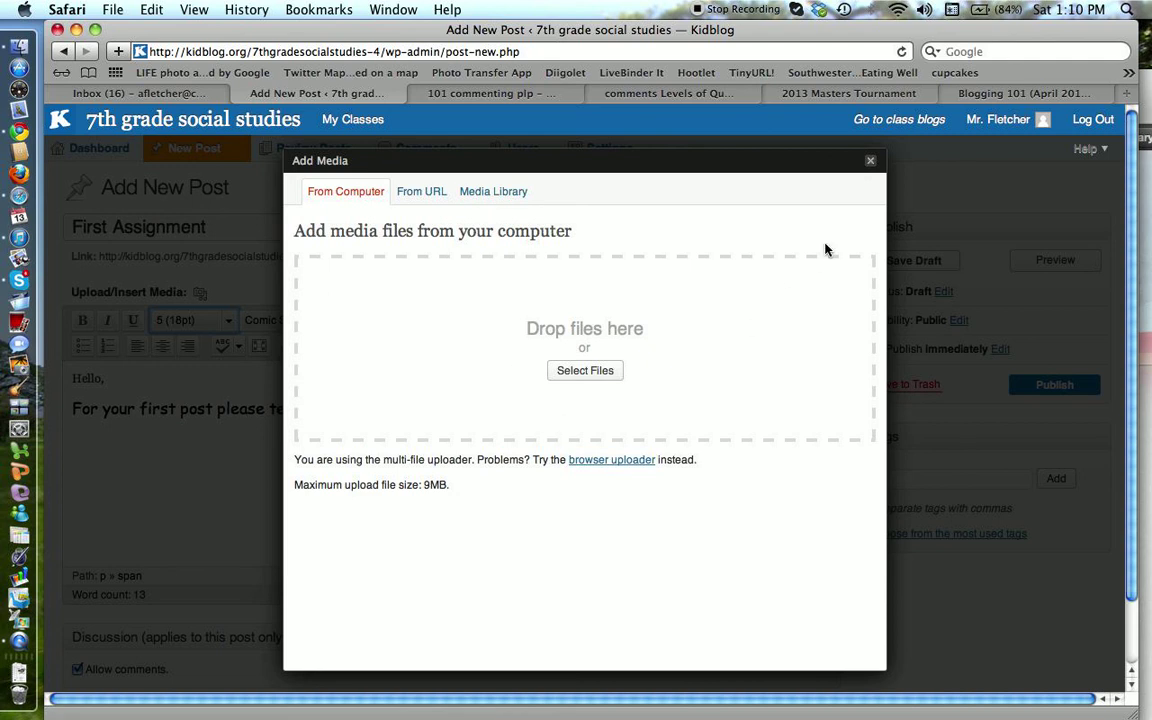
left_click(870, 163)
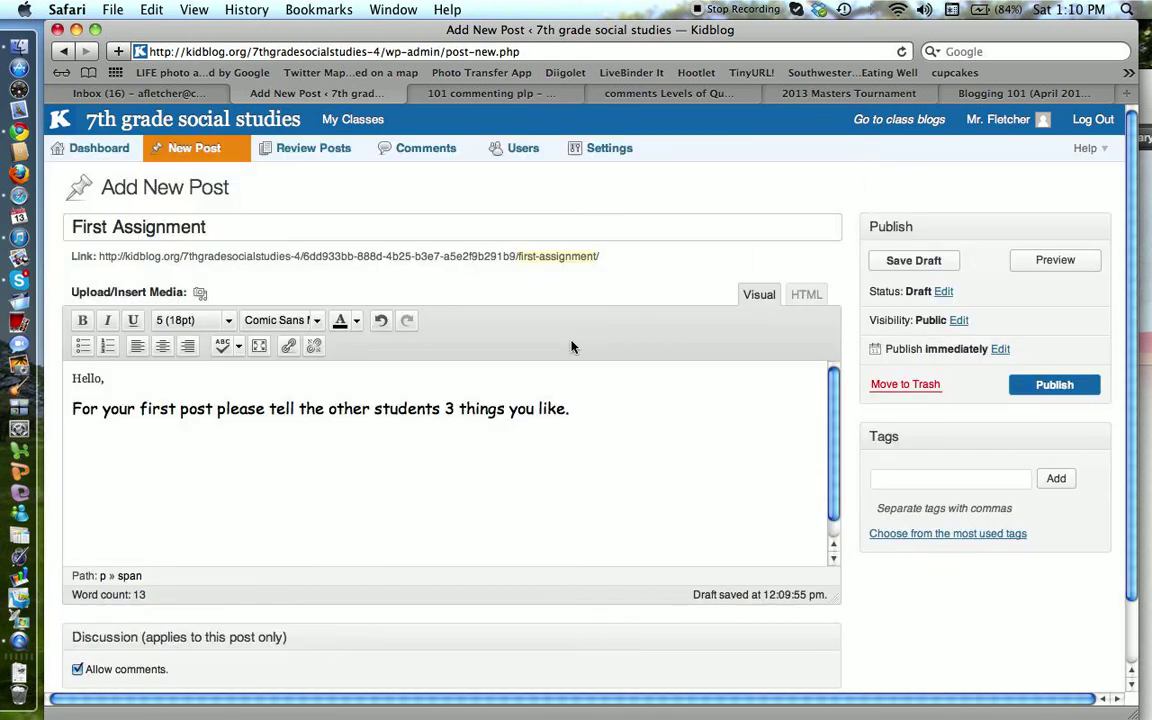
left_click(806, 296)
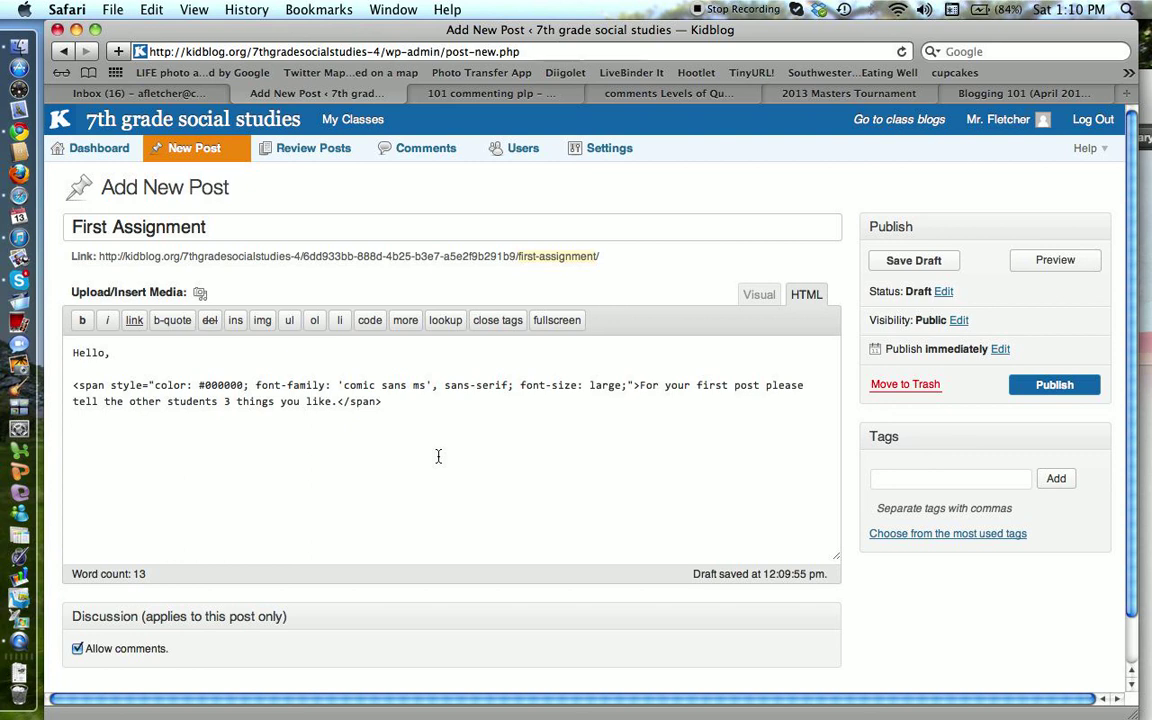
Step: Return to the Visual editor and add the tag 'First' to the post
left_click(758, 295)
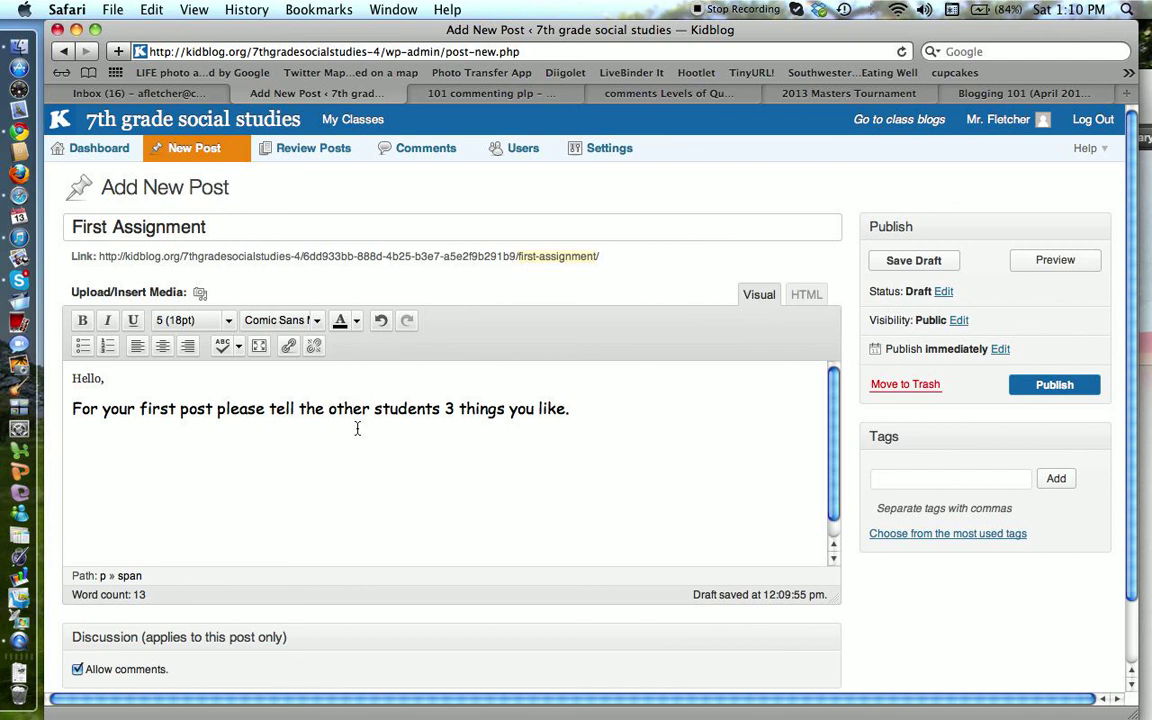
scroll(357, 428, "down", 3)
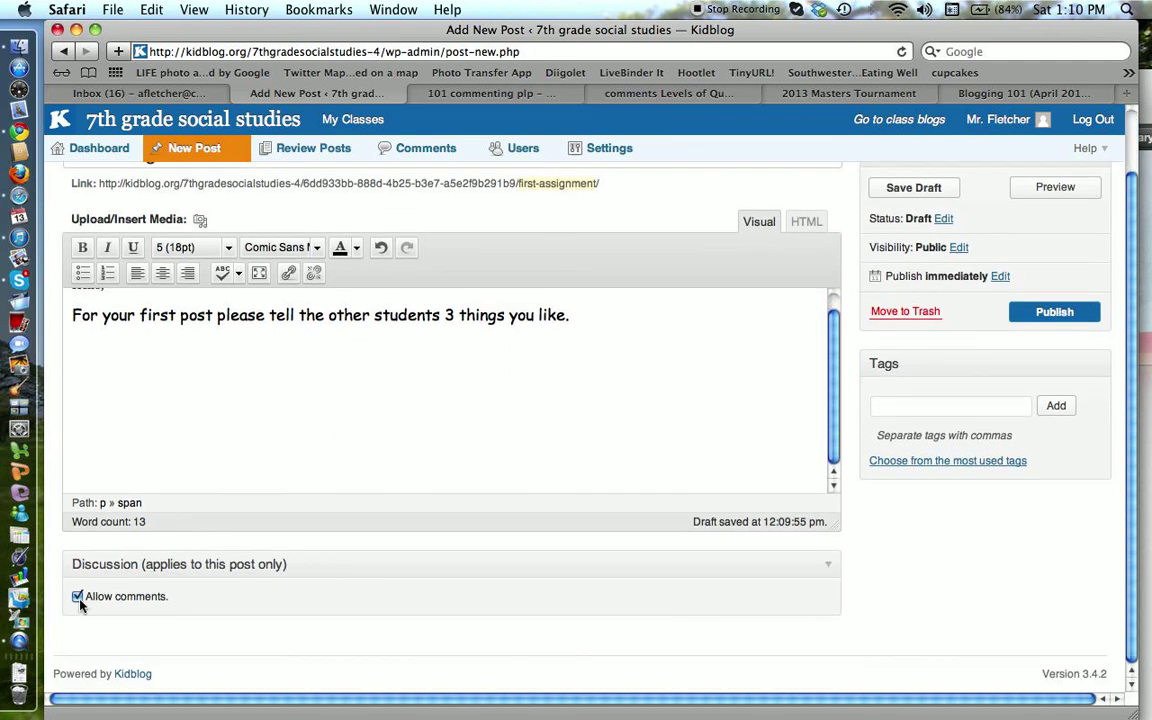
scroll(497, 482, "up", 2)
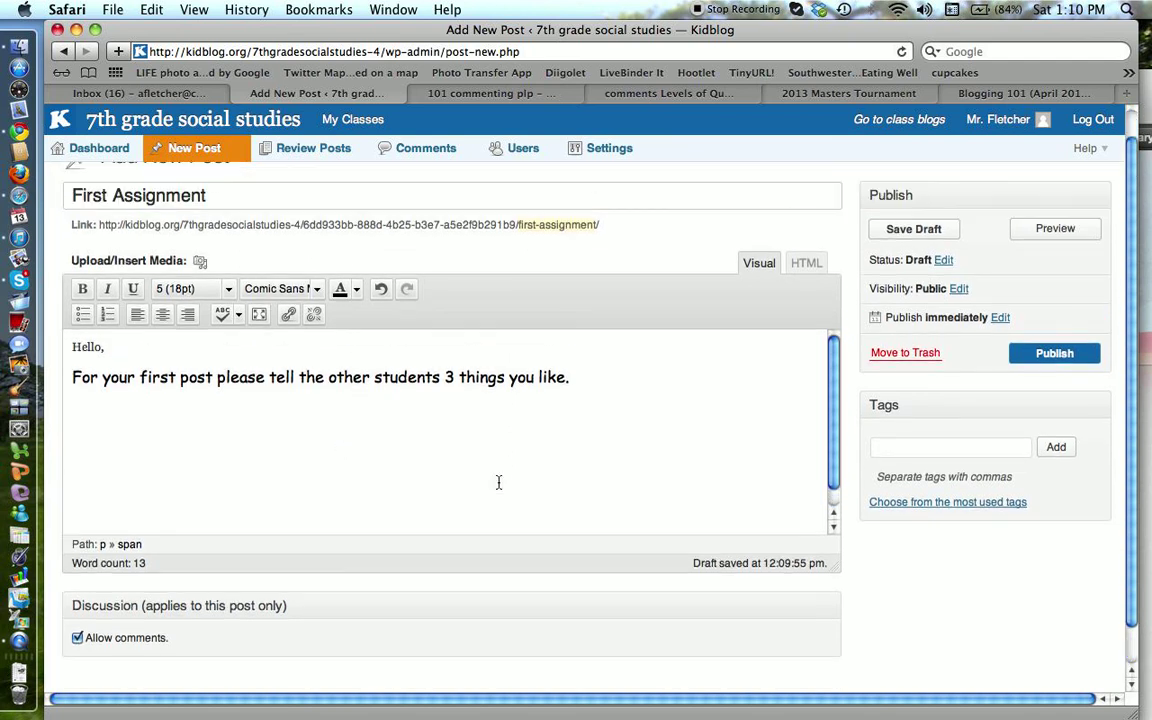
left_click(901, 455)
type("F")
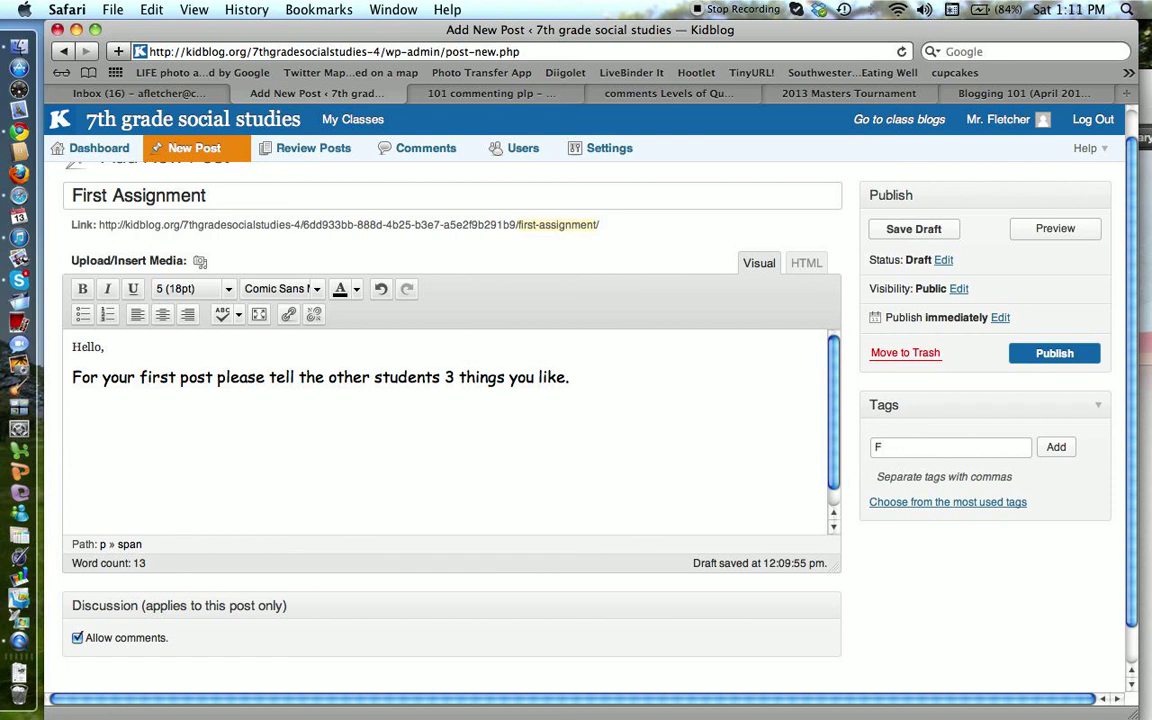
type("irst")
left_click(1056, 447)
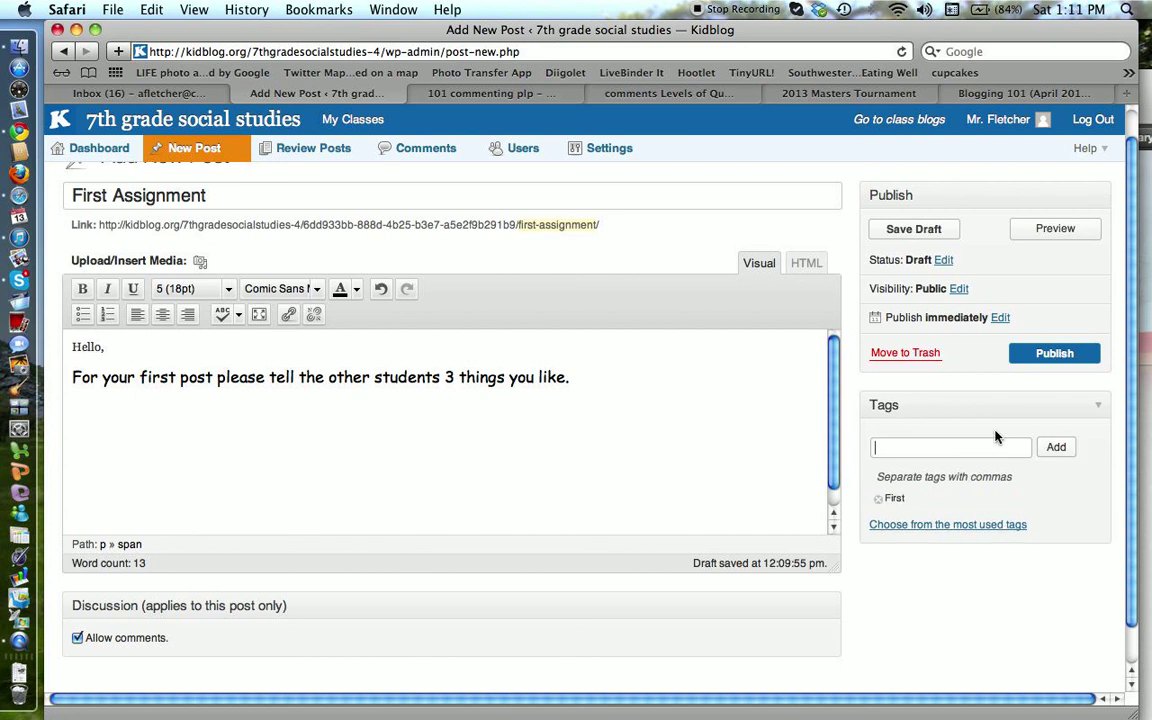
left_click(1053, 230)
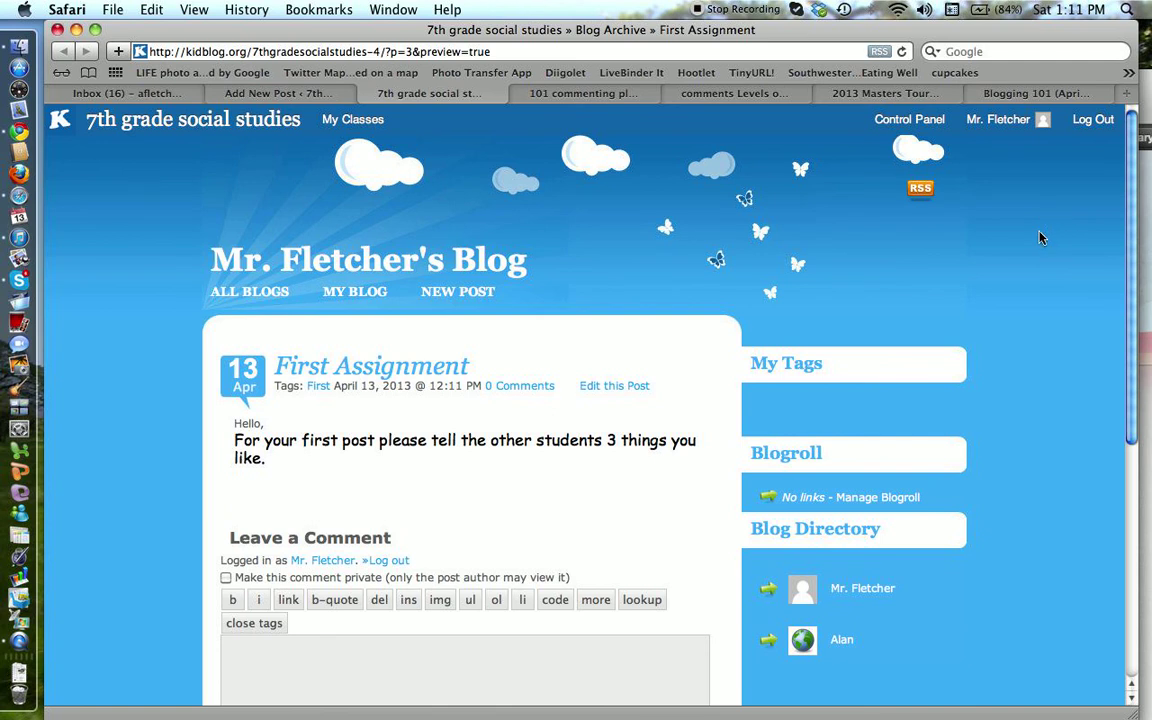
left_click(368, 92)
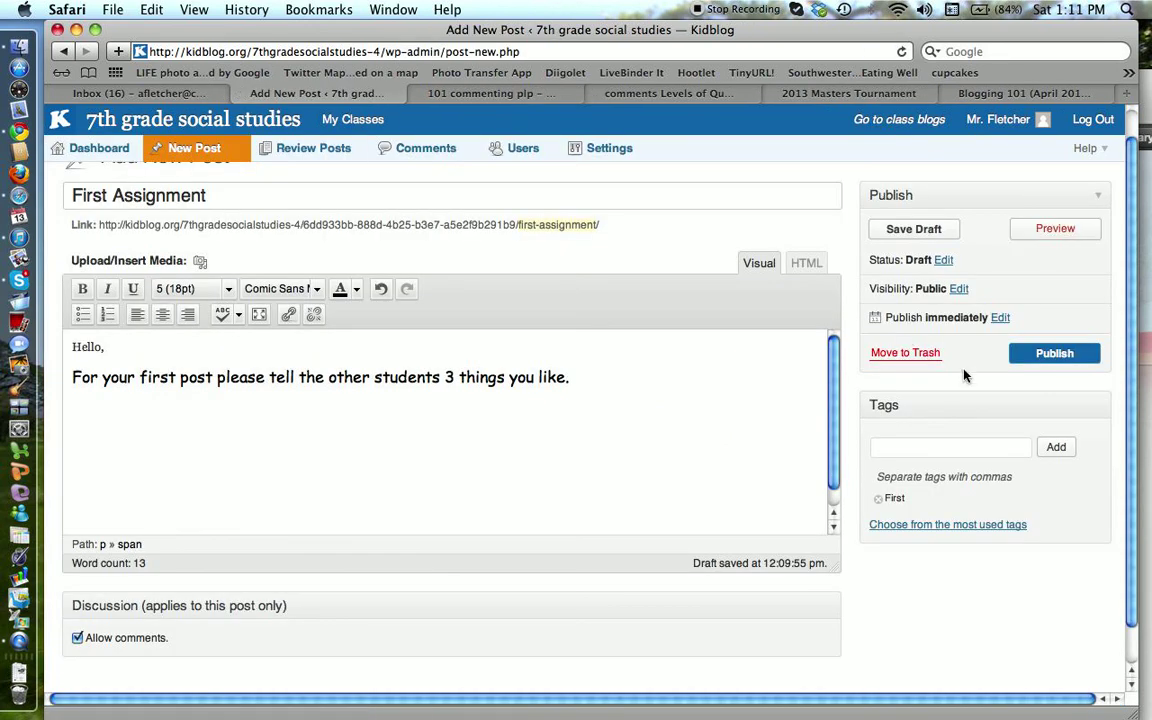
Step: Publish the First Assignment post and review it on the teacher's blog, tagged First
left_click(1064, 356)
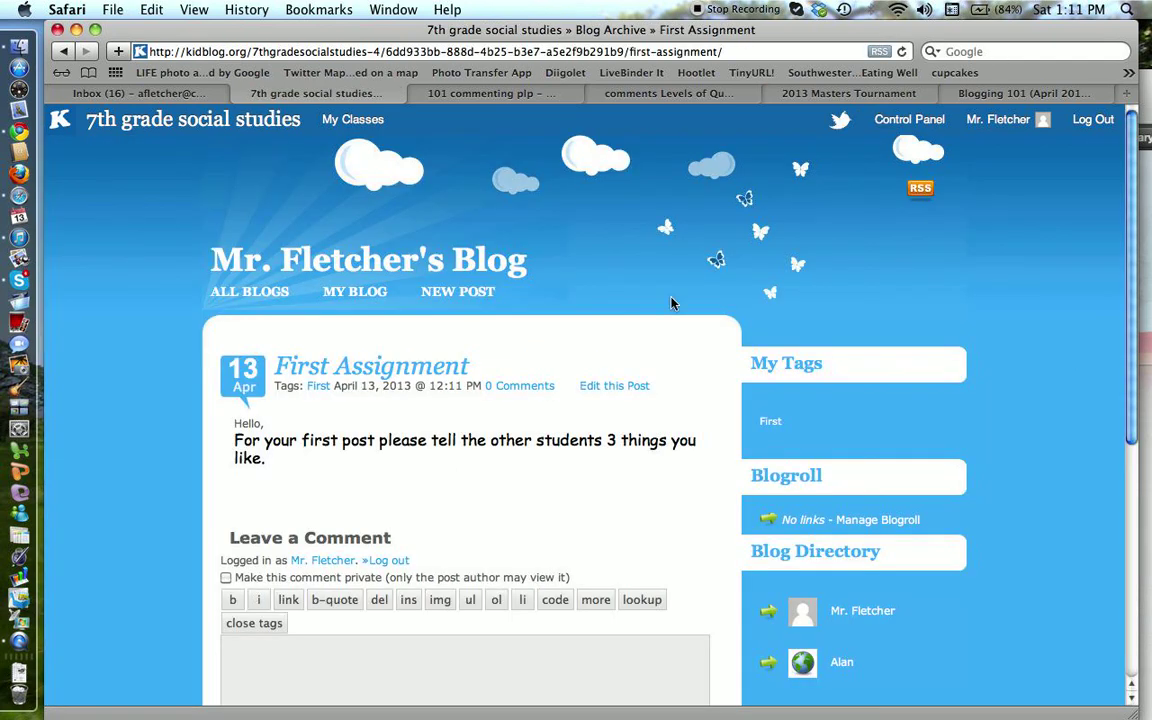
scroll(670, 322, "down", 2)
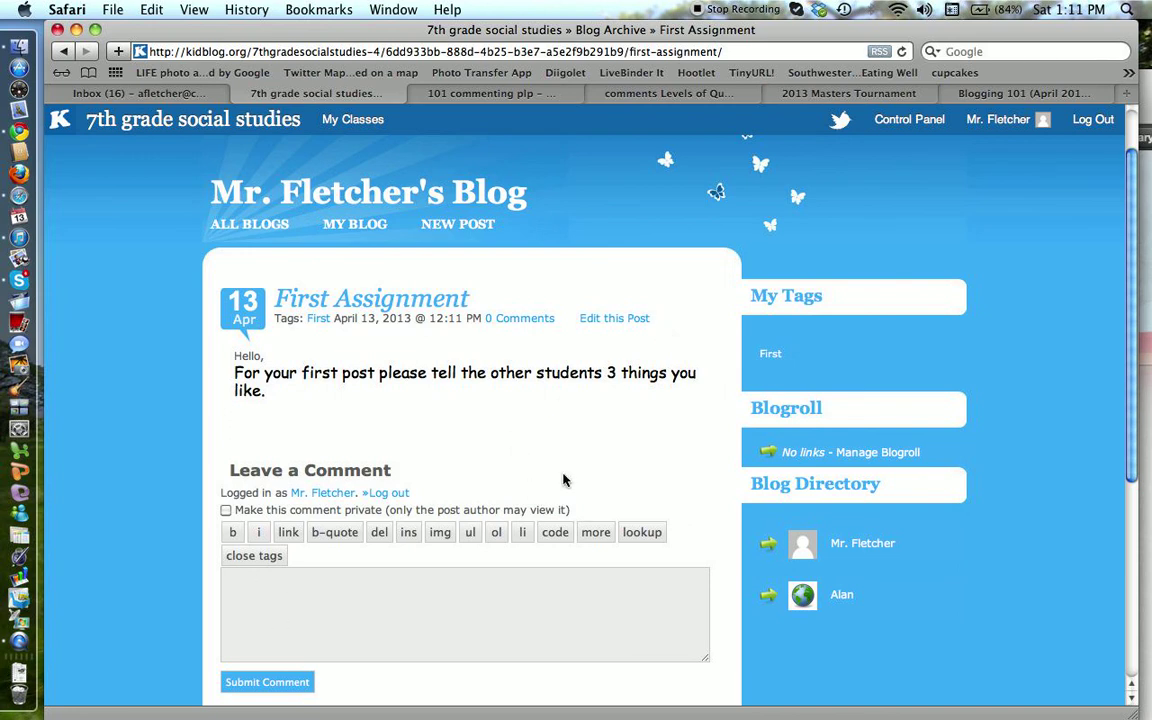
scroll(563, 481, "down", 5)
scroll(563, 485, "up", 6)
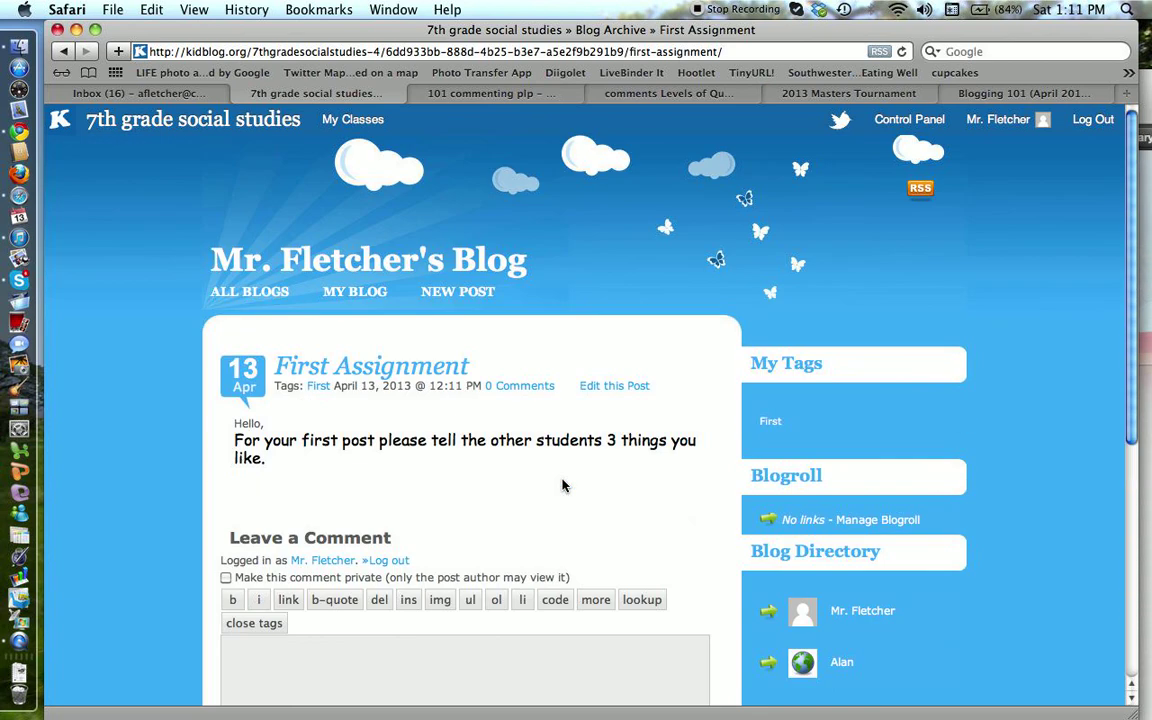